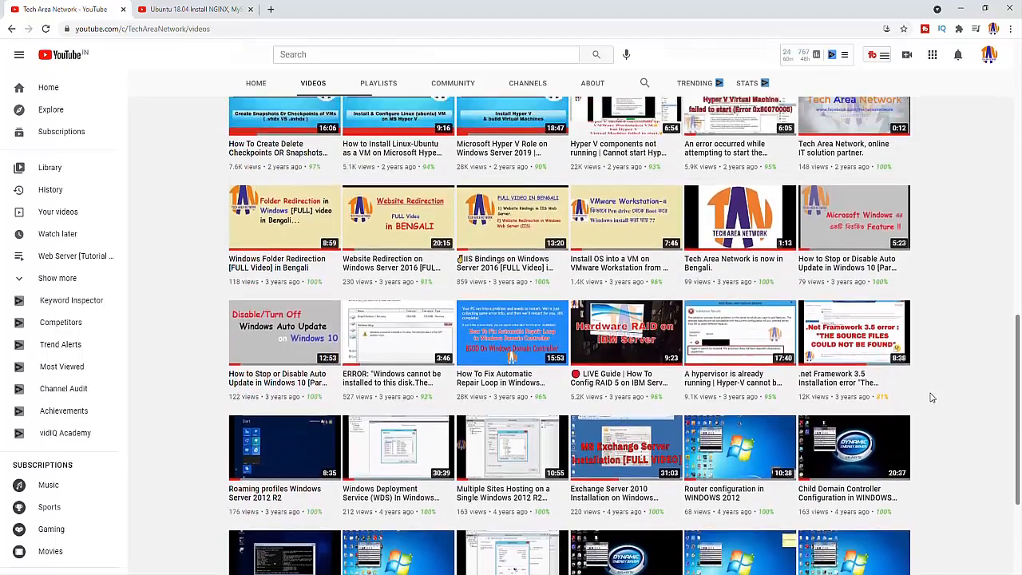
{"action": "scroll", "coordinate": [930, 397], "scroll_direction": "up", "scroll_amount": 3}
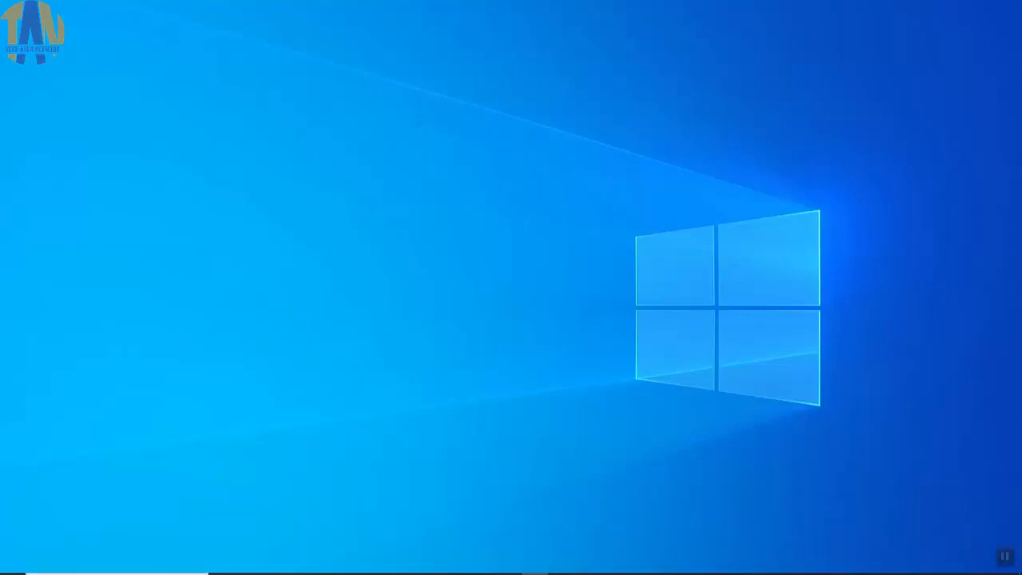
Launch PuTTY and open an SSH connection to the host 192.168.150.8
{"action": "left_click", "coordinate": [120, 573]}
{"action": "type", "text": "putt"}
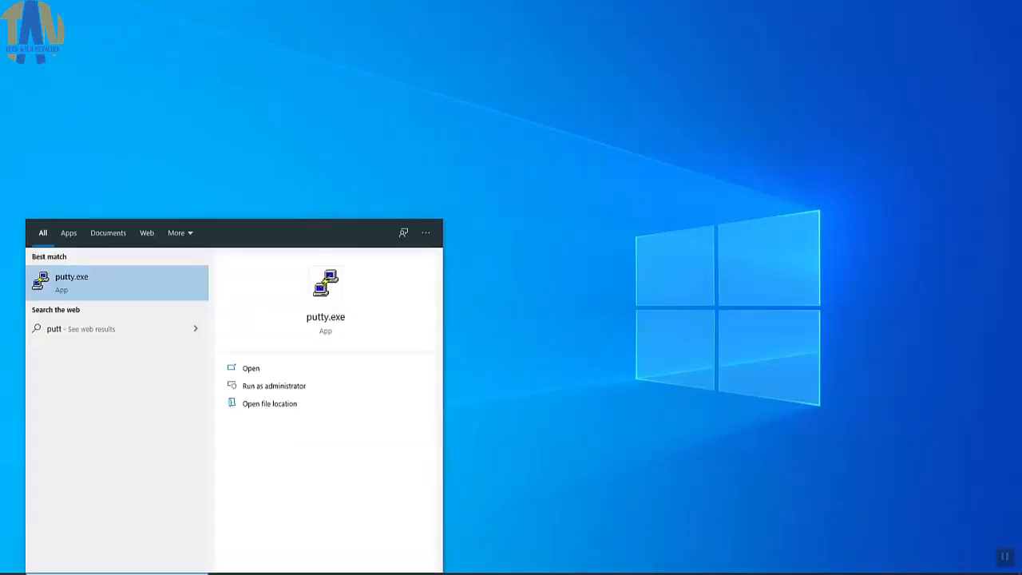
{"action": "left_click", "coordinate": [112, 285]}
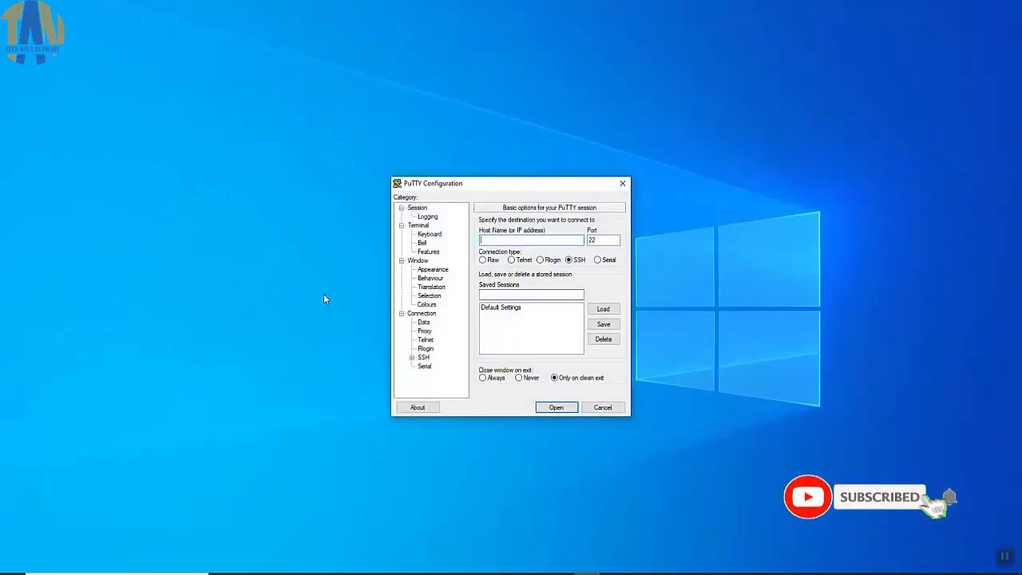
{"action": "type", "text": "192.168.150.8"}
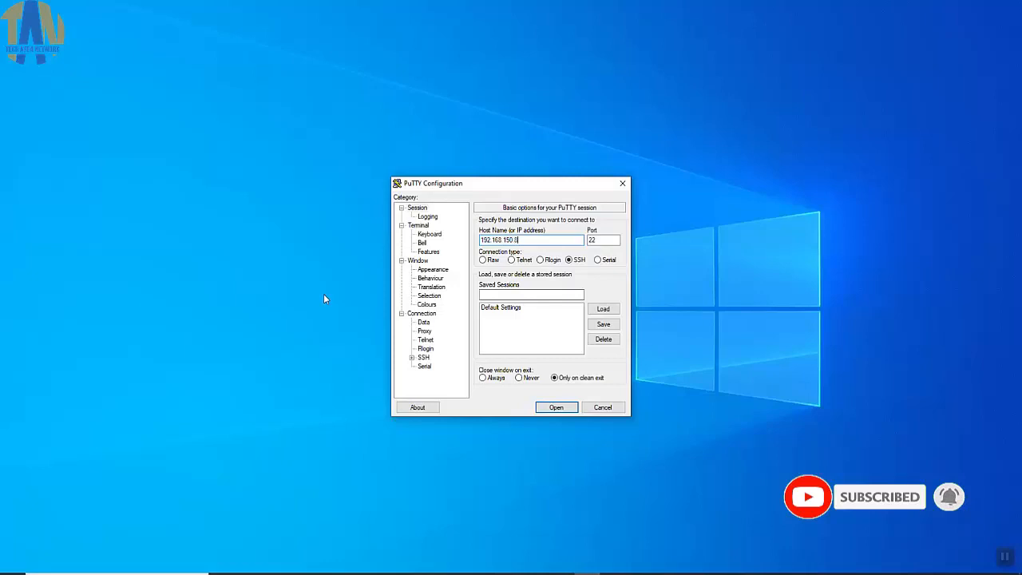
{"action": "left_click", "coordinate": [557, 411]}
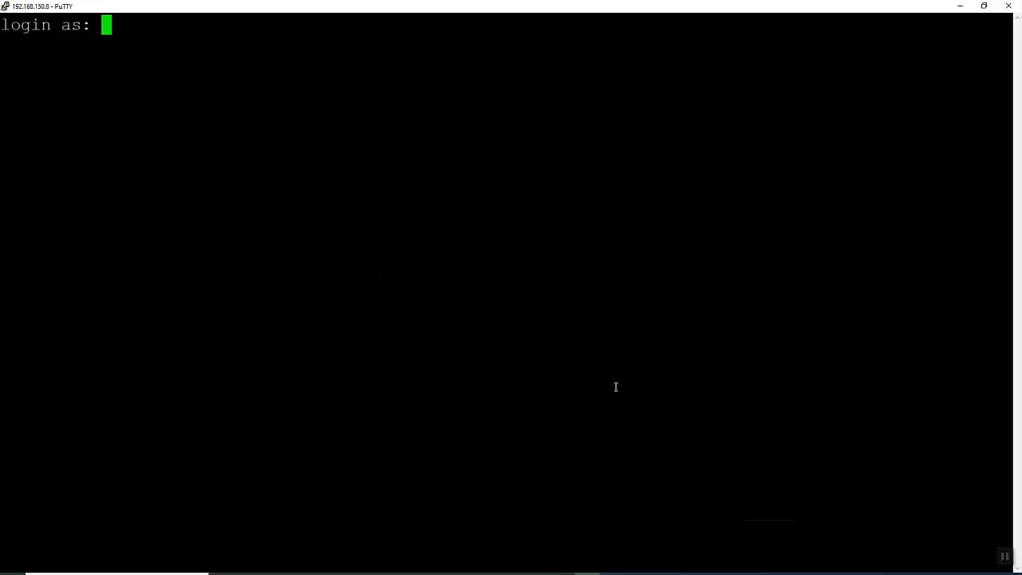
Log in to the server as tanadmin, entering the account password
{"action": "type", "text": "tanadmin"}
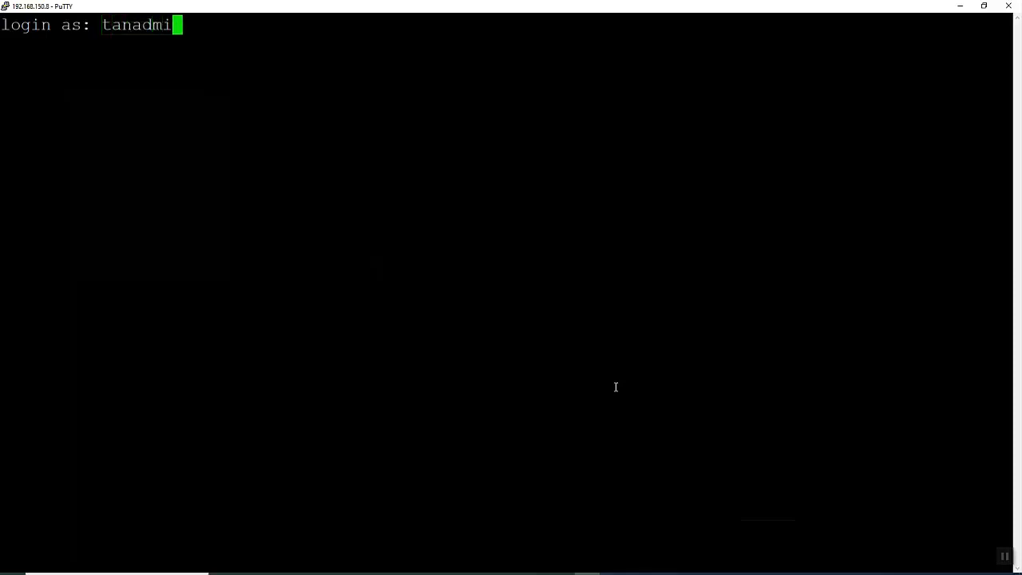
{"action": "key", "text": "Return"}
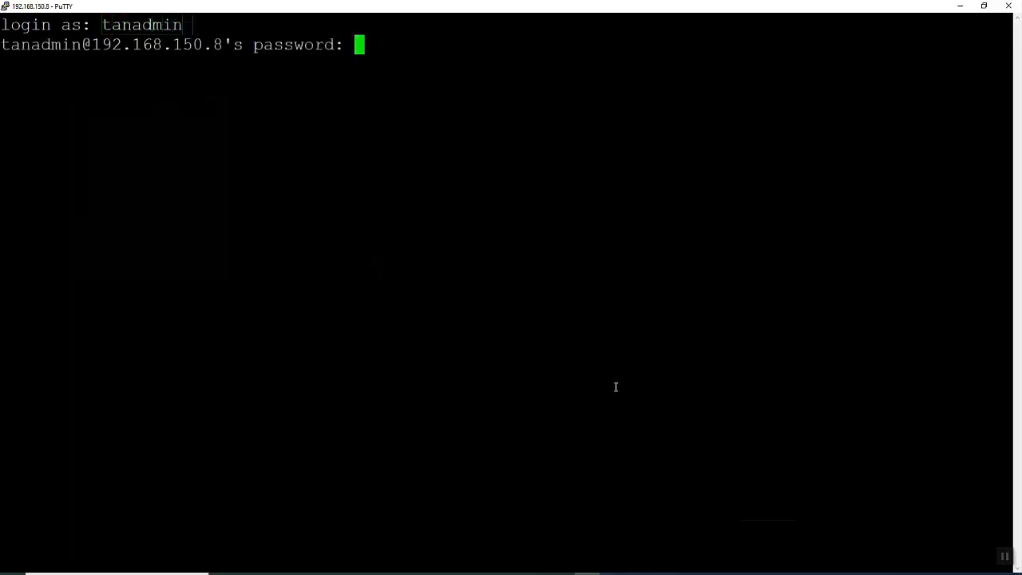
{"action": "key", "text": "Return"}
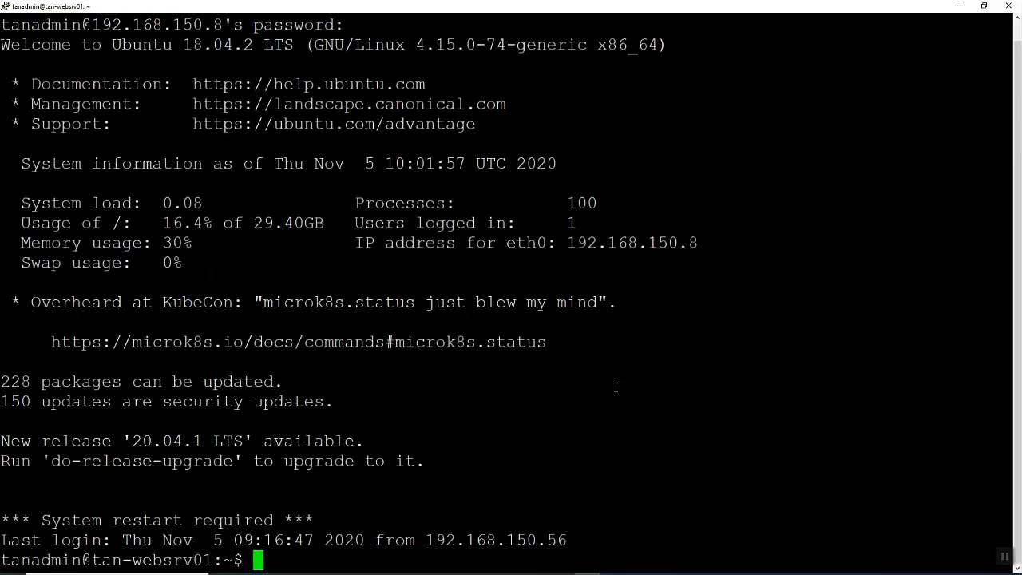
Clear the terminal, restore its window to a smaller size and list the network interface configuration with ifconfig
{"action": "type", "text": "clear"}
{"action": "key", "text": "Return"}
{"action": "key", "text": "super+Down"}
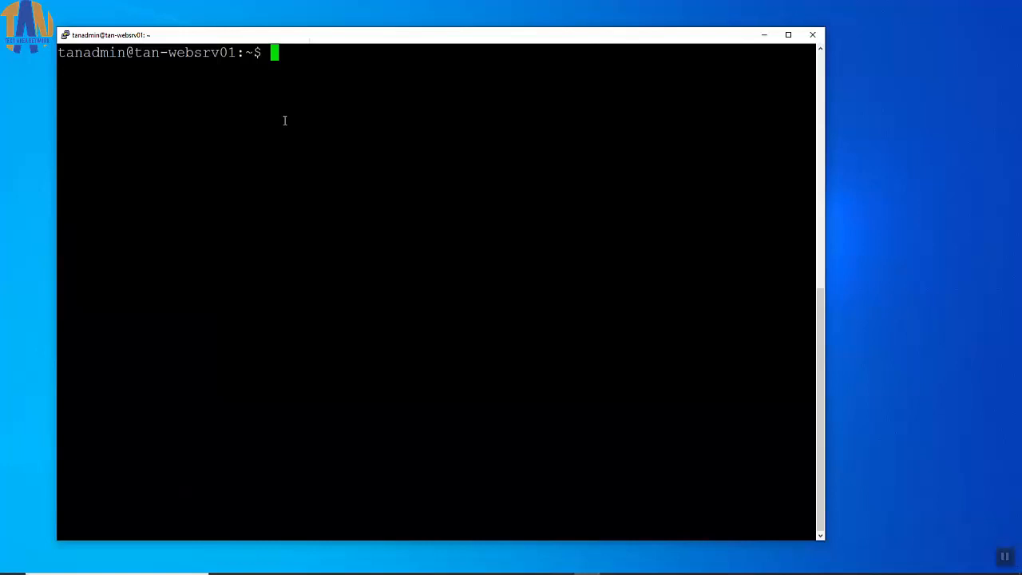
{"action": "type", "text": "ifconfig"}
{"action": "key", "text": "Return"}
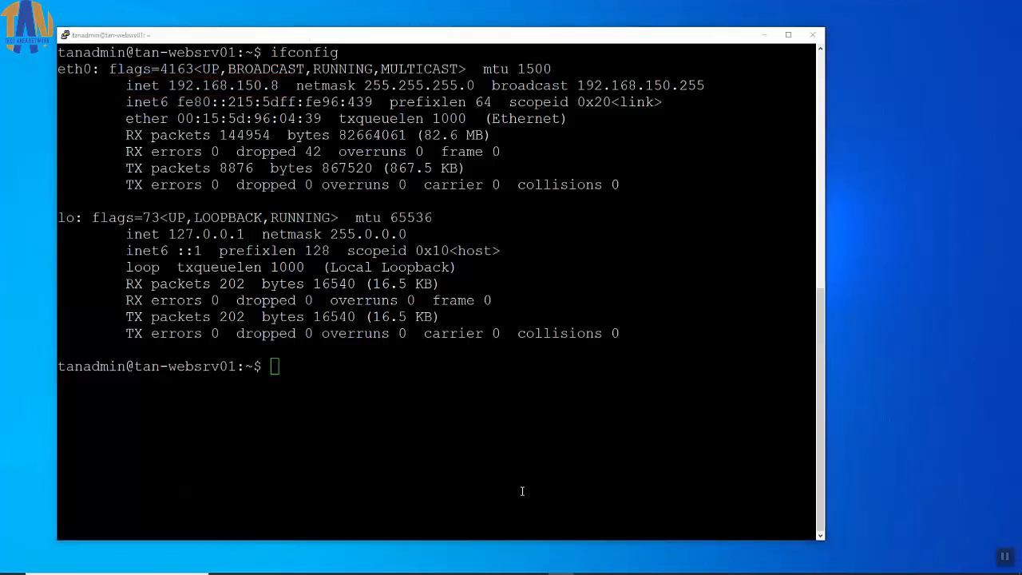
{"action": "left_click", "coordinate": [520, 488]}
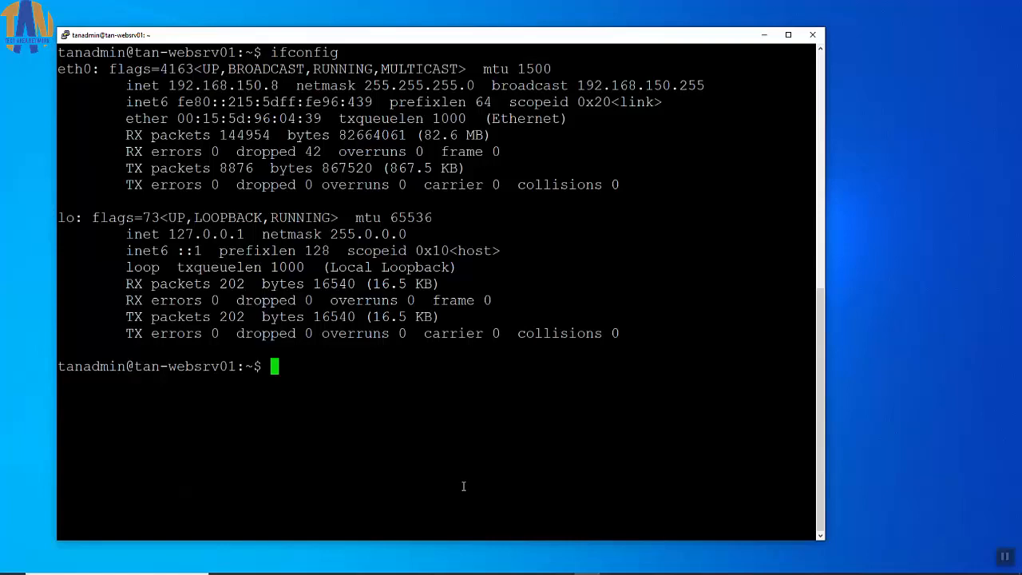
Switch to Chrome, load 192.168.150.8 to check the web server's page, and return to the terminal
{"action": "left_click", "coordinate": [378, 573]}
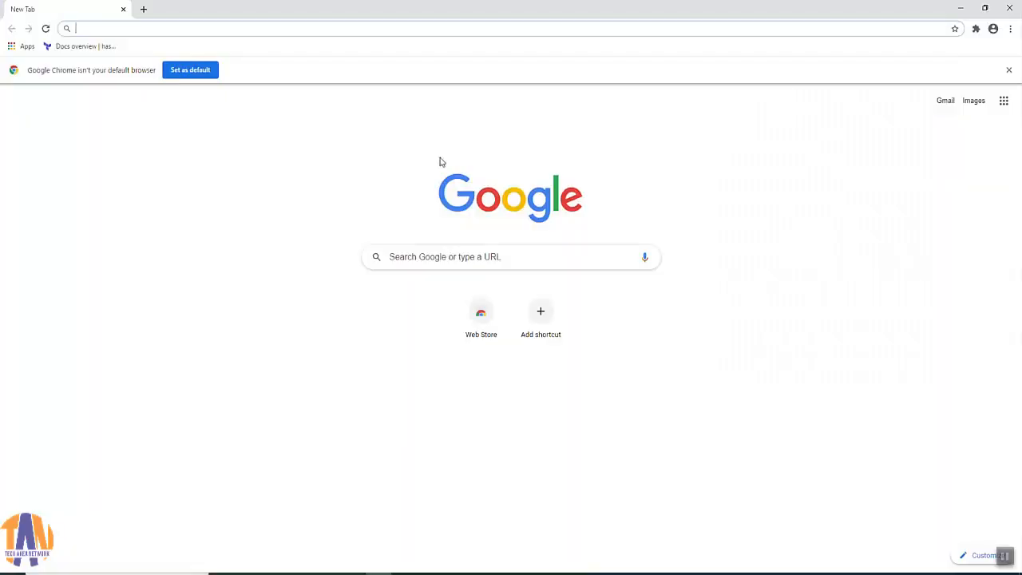
{"action": "type", "text": "192.168.150.8"}
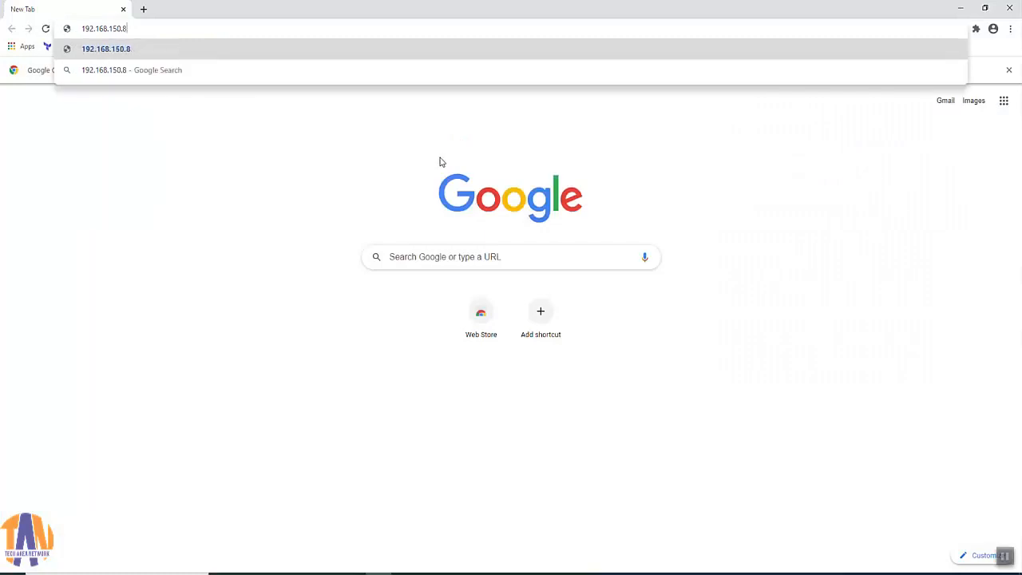
{"action": "key", "text": "Return"}
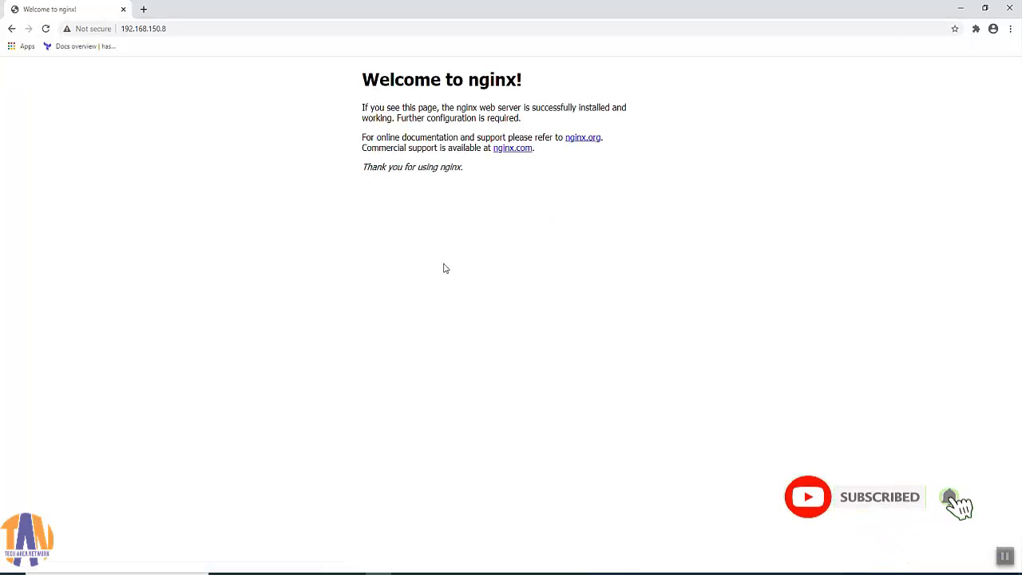
{"action": "left_click", "coordinate": [963, 10]}
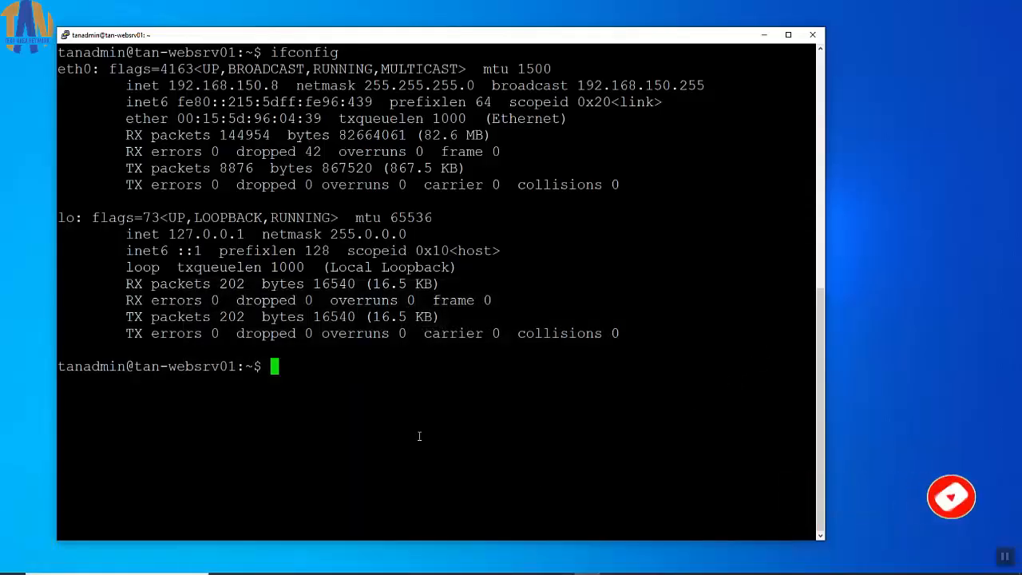
Check the status of mariadb.service with sudo systemctl, entering the sudo password, and leave the status output
{"action": "type", "text": "sudo system"}
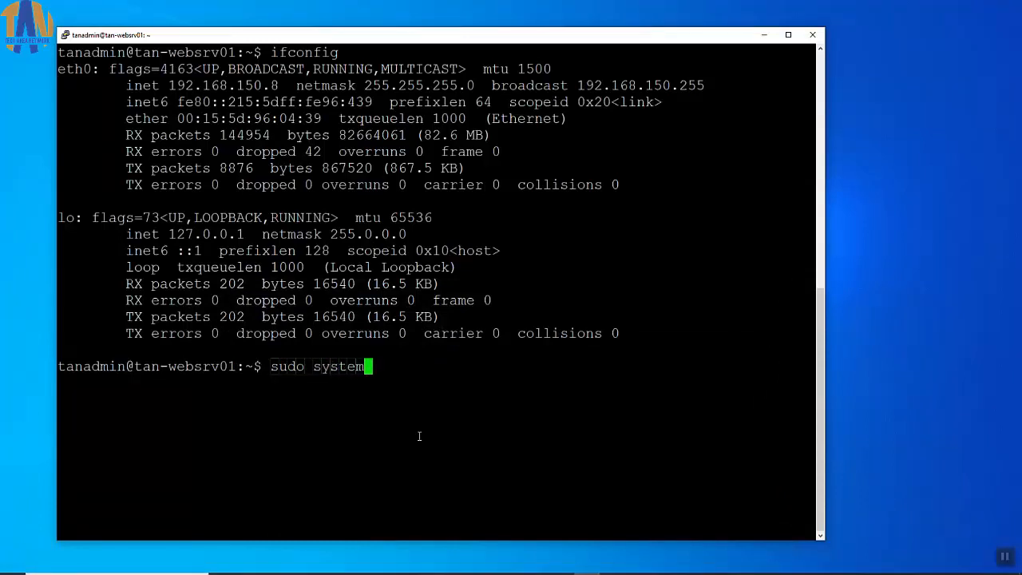
{"action": "type", "text": "ctl status mariadb.service"}
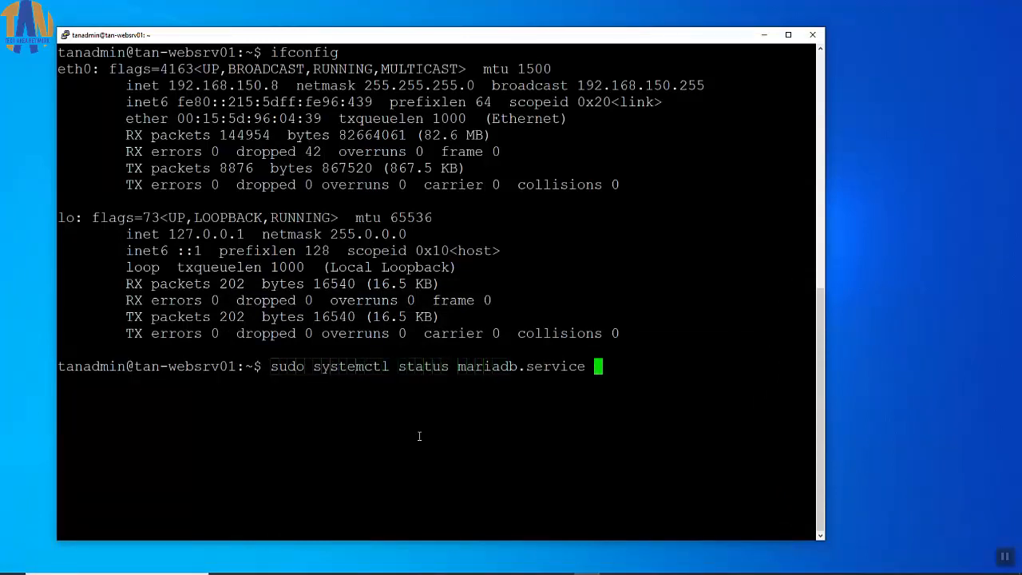
{"action": "key", "text": "Return"}
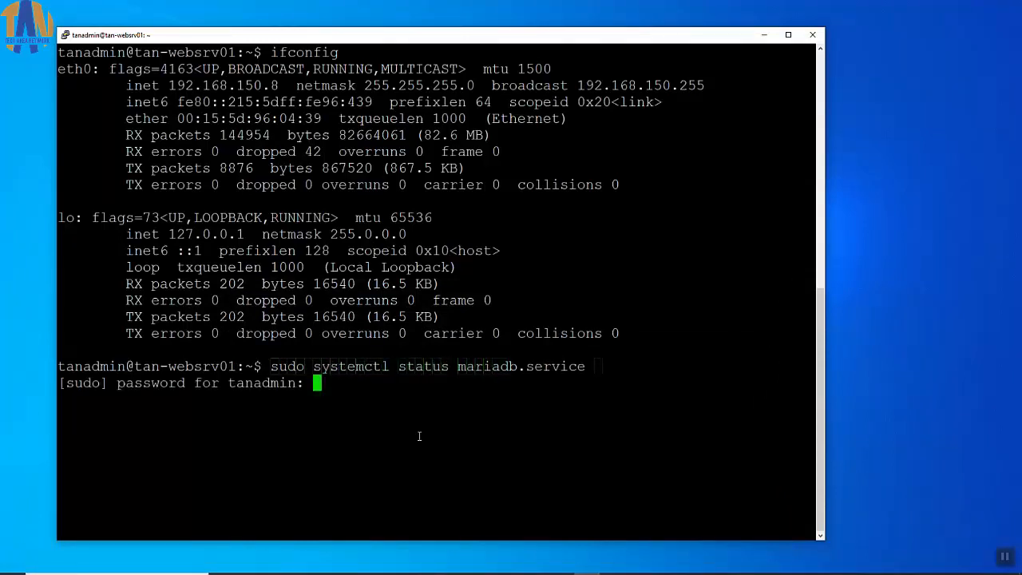
{"action": "key", "text": "Return"}
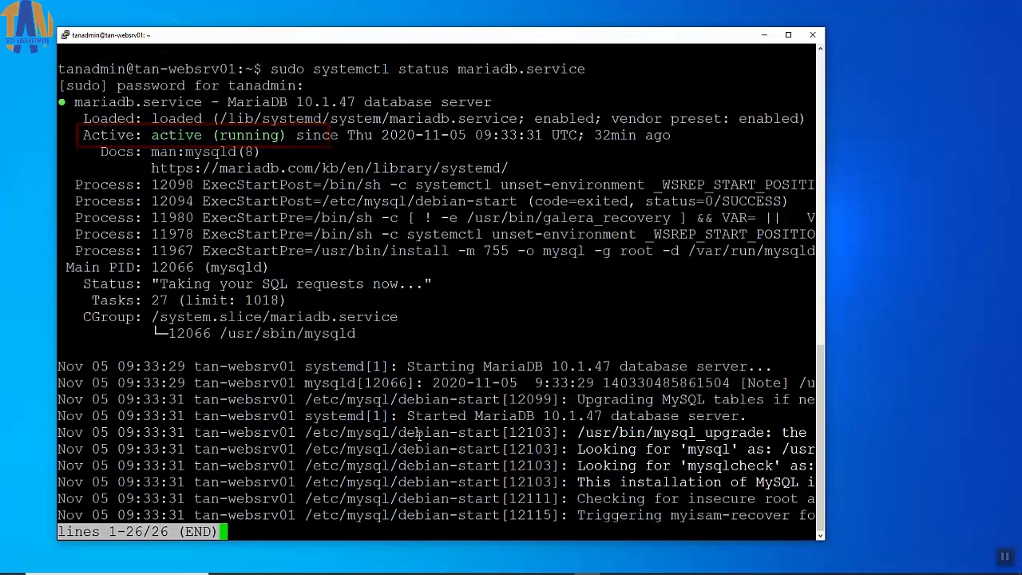
{"action": "type", "text": "q"}
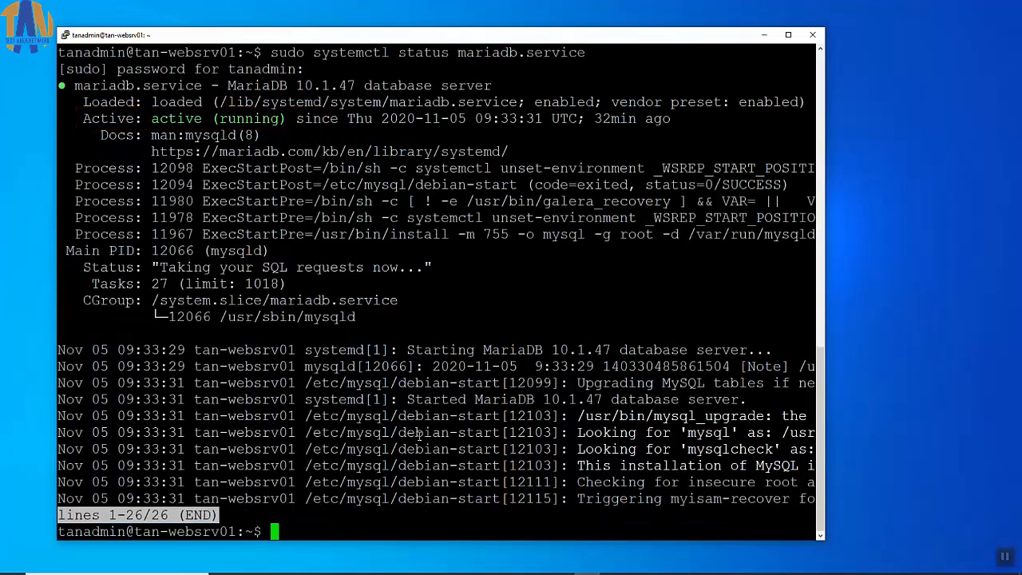
Clear the terminal and check the installed PHP version with php -v
{"action": "type", "text": "clear"}
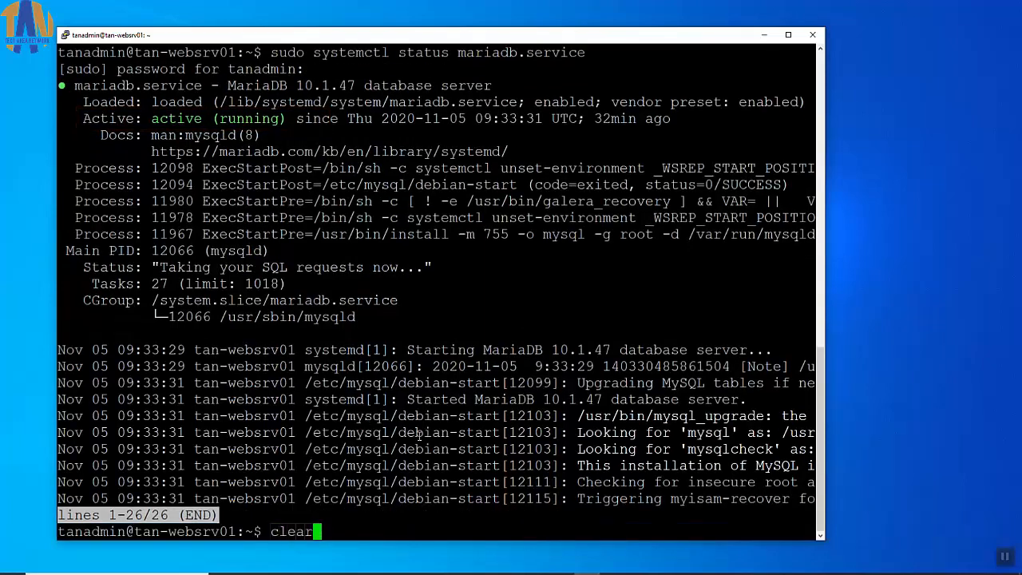
{"action": "key", "text": "Return"}
{"action": "type", "text": "p"}
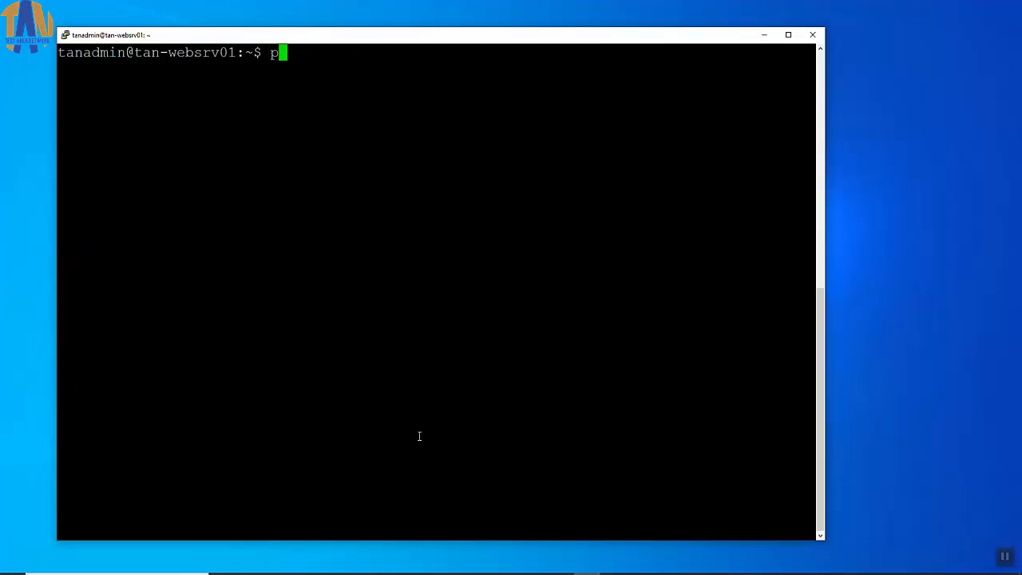
{"action": "type", "text": "hp -v"}
{"action": "key", "text": "Return"}
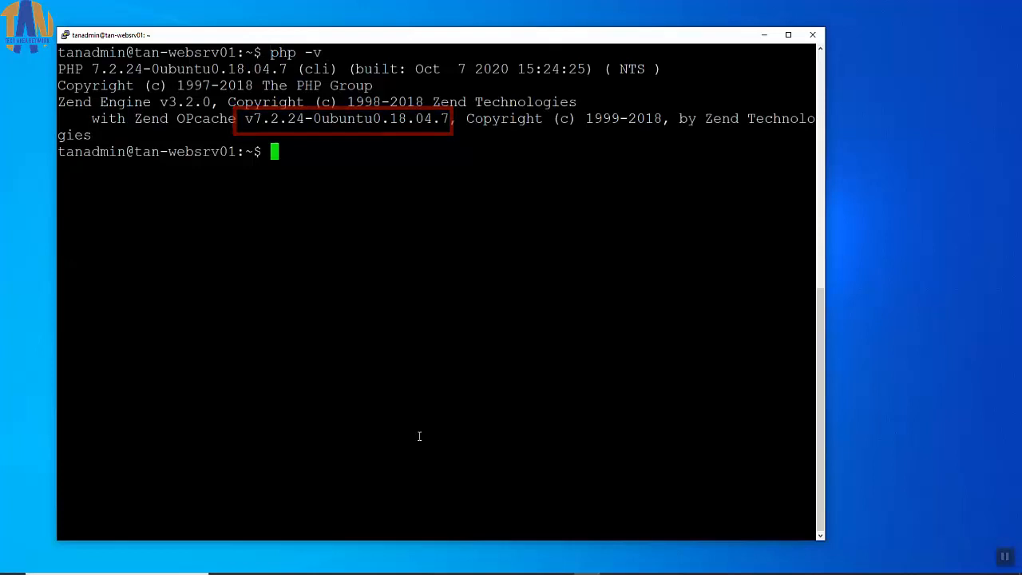
Clear the terminal and open /etc/apt/sources.list for editing in nano with sudo
{"action": "type", "text": "clear"}
{"action": "key", "text": "Return"}
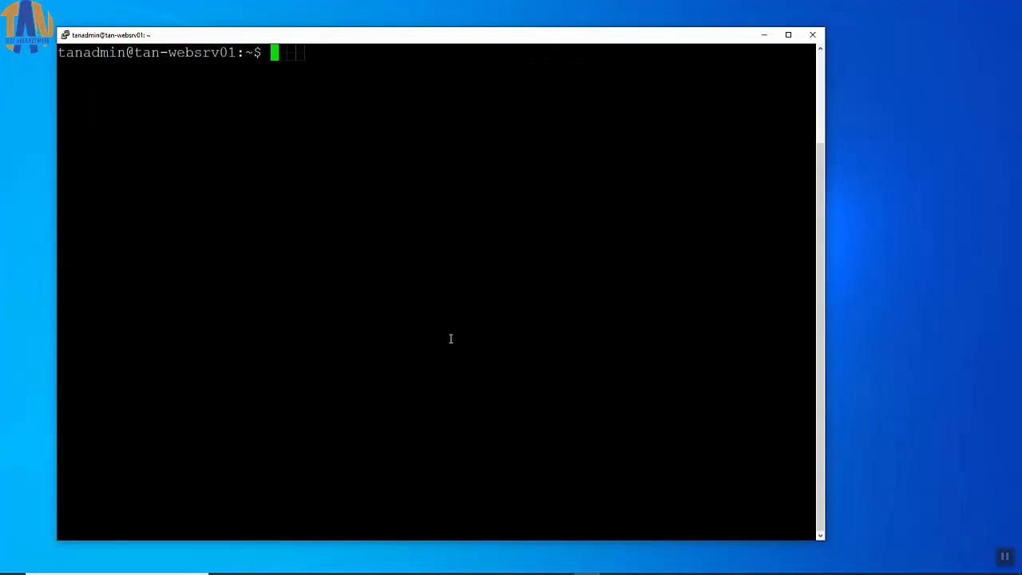
{"action": "type", "text": "sudo nano /et"}
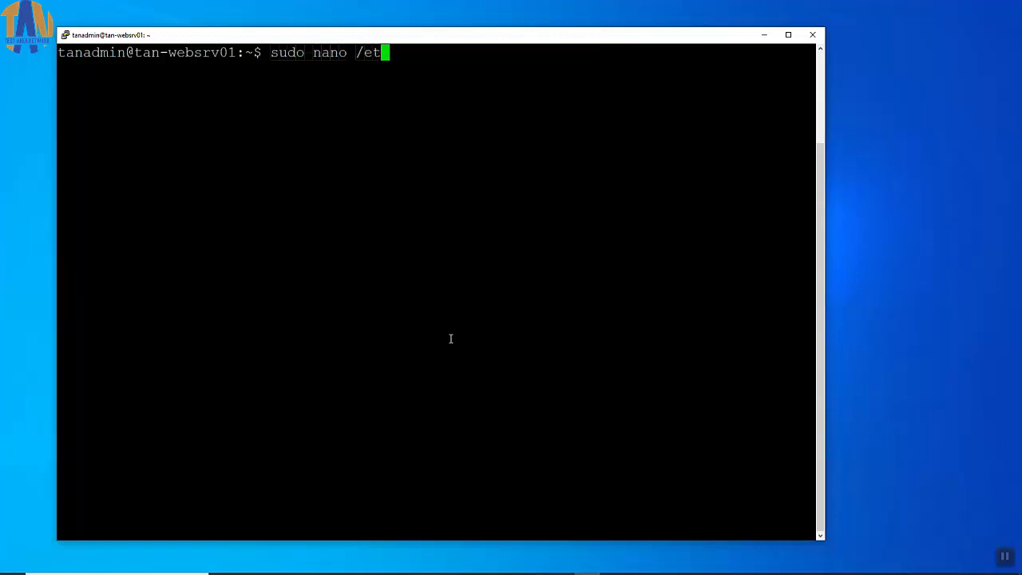
{"action": "type", "text": "c/ap"}
{"action": "key", "text": "Tab"}
{"action": "key", "text": "Tab"}
{"action": "type", "text": "t/"}
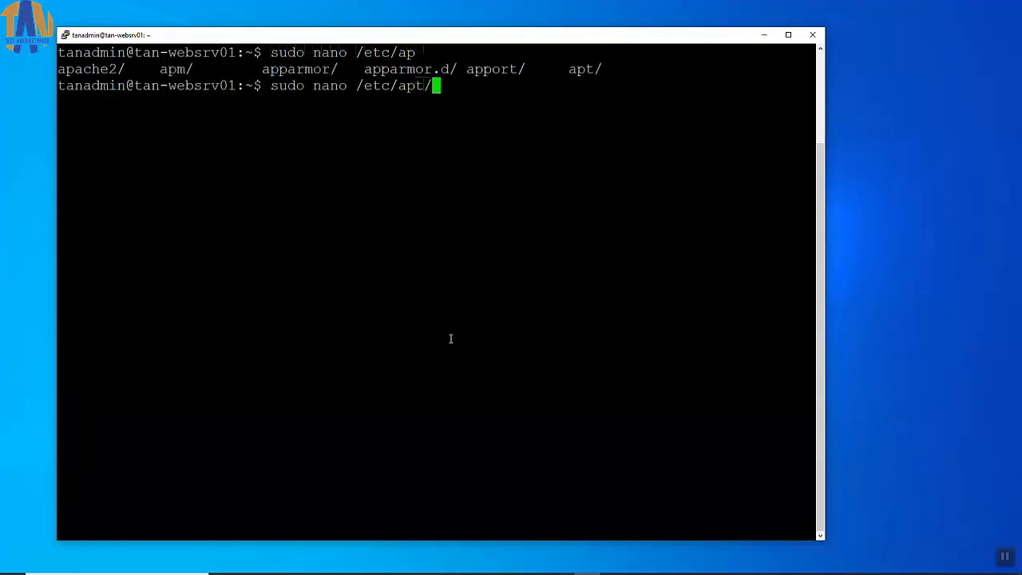
{"action": "type", "text": "source"}
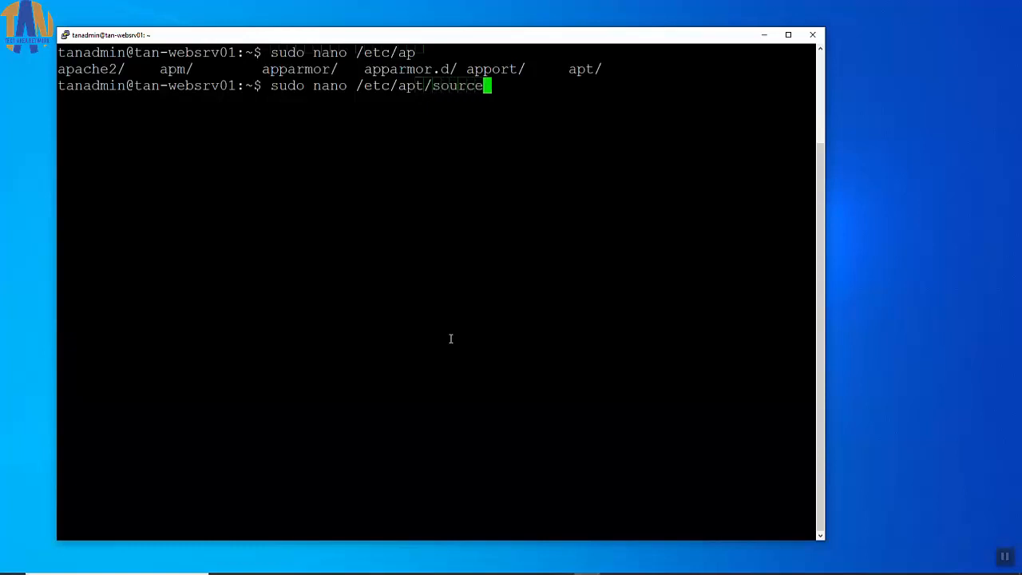
{"action": "type", "text": "s.list"}
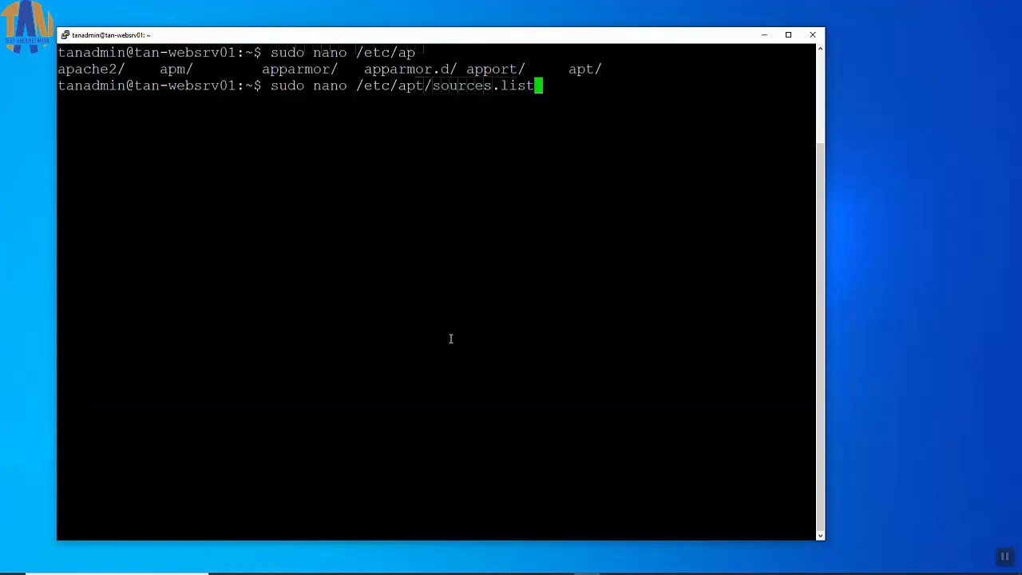
{"action": "key", "text": "Return"}
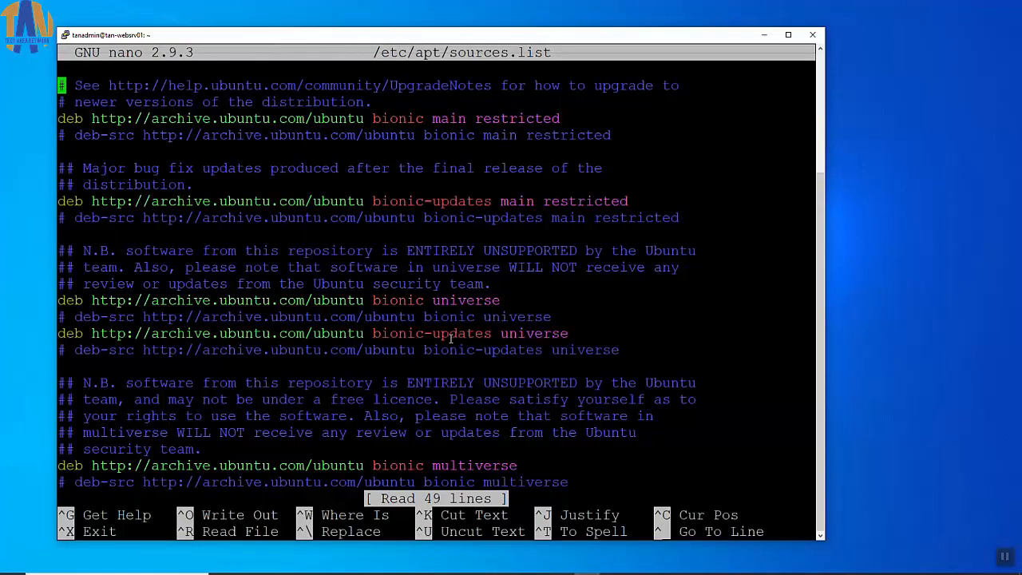
{"action": "key", "text": "Down"}
{"action": "key", "text": "Down"}
{"action": "key", "text": "Down"}
{"action": "key", "text": "Down"}
{"action": "key", "text": "Down"}
{"action": "key", "text": "Down"}
{"action": "key", "text": "Down"}
{"action": "key", "text": "Down"}
{"action": "key", "text": "Down"}
{"action": "key", "text": "Down"}
{"action": "key", "text": "Down"}
{"action": "key", "text": "Down"}
{"action": "key", "text": "Down"}
{"action": "key", "text": "Down"}
{"action": "key", "text": "Down"}
{"action": "key", "text": "Down"}
{"action": "key", "text": "Down"}
{"action": "key", "text": "Down"}
{"action": "key", "text": "Down"}
{"action": "key", "text": "Down"}
{"action": "key", "text": "Down"}
{"action": "key", "text": "Down"}
{"action": "key", "text": "Down"}
{"action": "key", "text": "Down"}
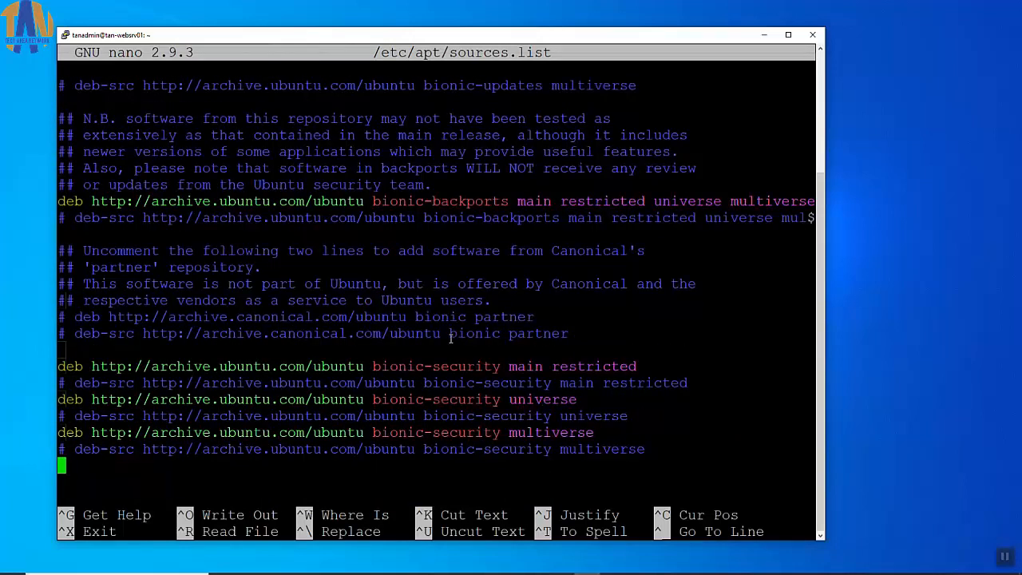
{"action": "key", "text": "Return"}
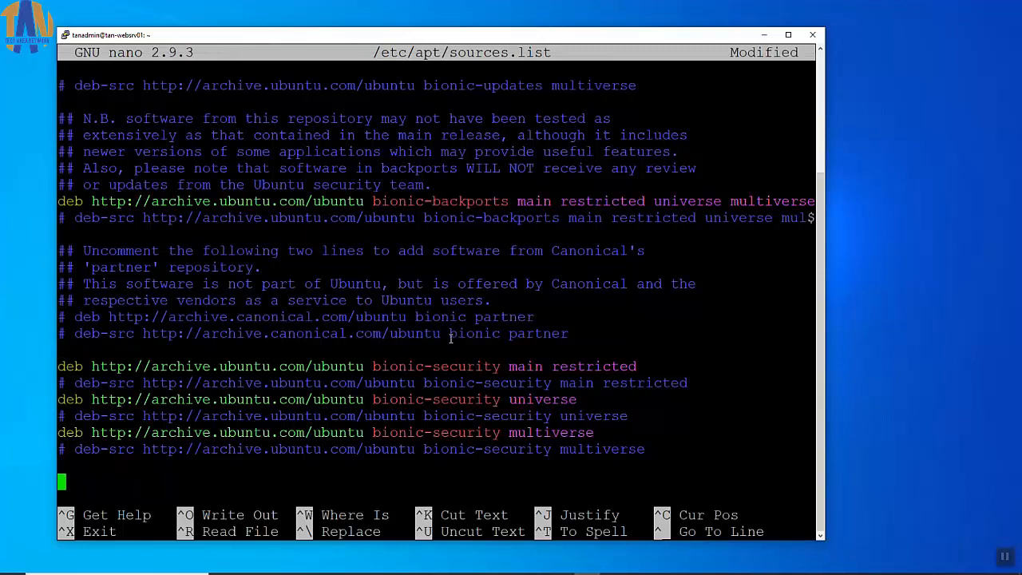
{"action": "right_click", "coordinate": [193, 465]}
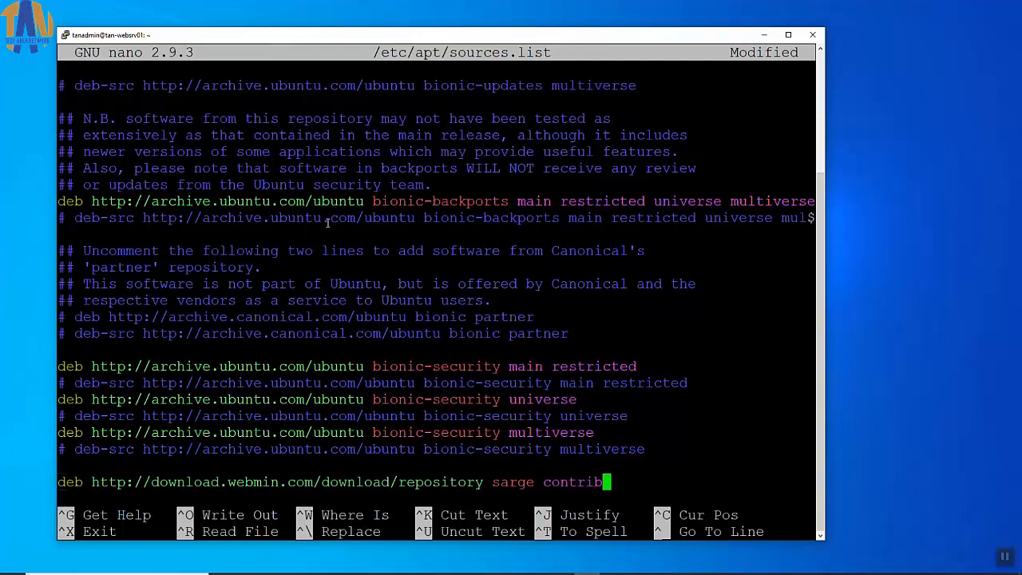
Add the comment "# Webmin repository" on a new line below the Webmin repository entry
{"action": "key", "text": "Return"}
{"action": "type", "text": "# "}
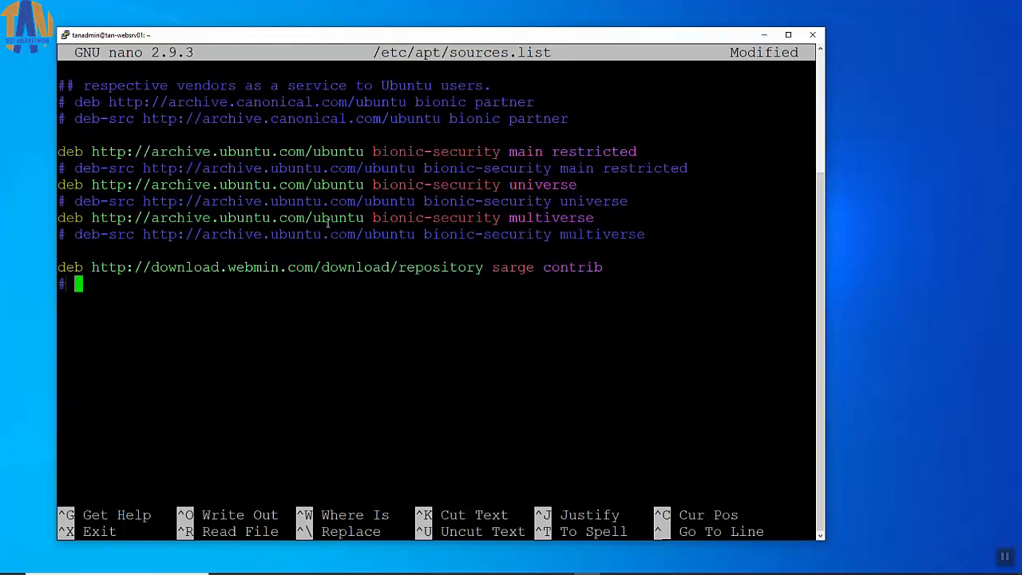
{"action": "type", "text": "Webmin repo"}
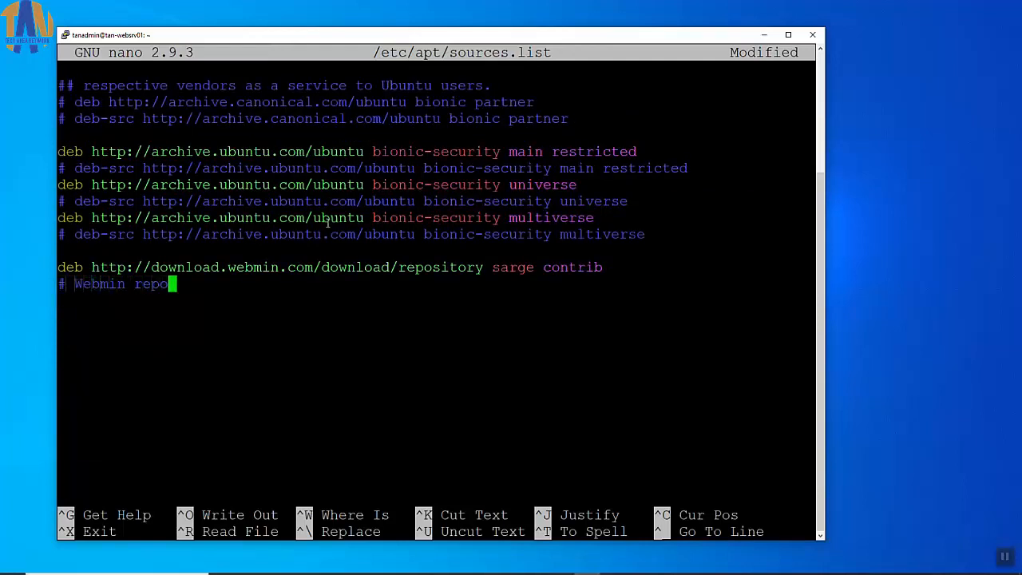
{"action": "type", "text": "sitory"}
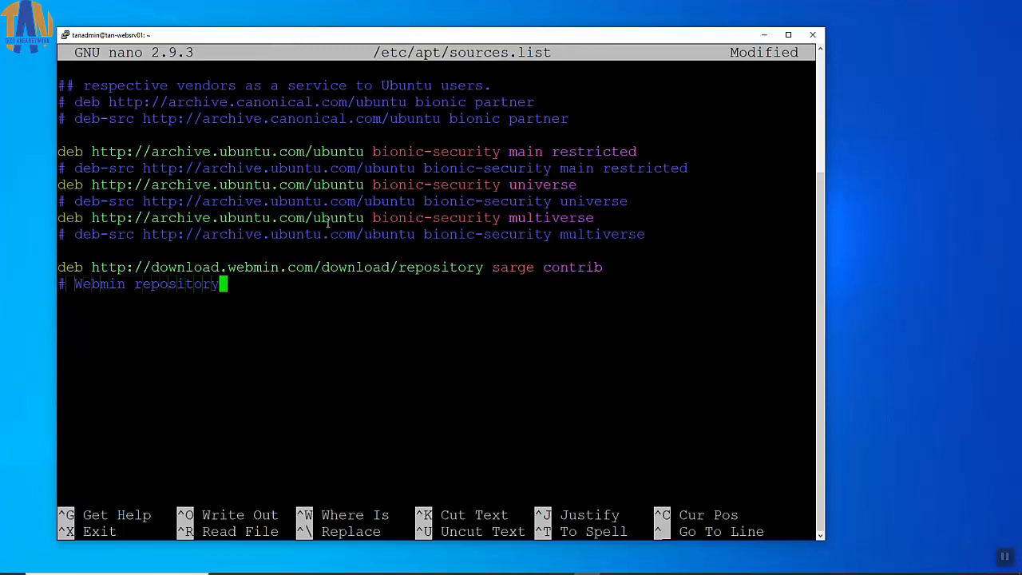
Save the changes to /etc/apt/sources.list, exit nano and clear the terminal
{"action": "key", "text": "ctrl+o"}
{"action": "key", "text": "Return"}
{"action": "key", "text": "ctrl+x"}
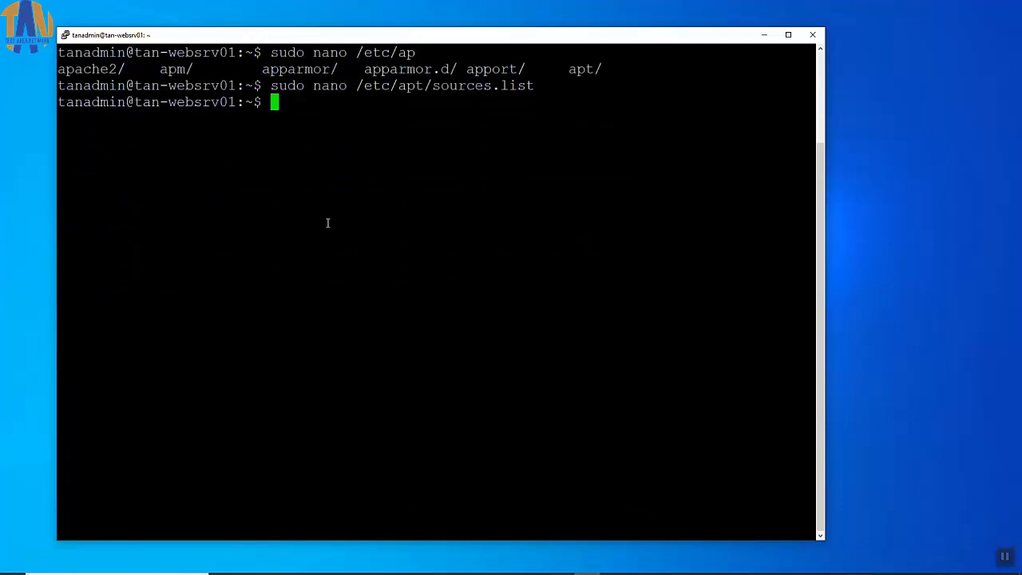
{"action": "type", "text": "clear"}
{"action": "key", "text": "Return"}
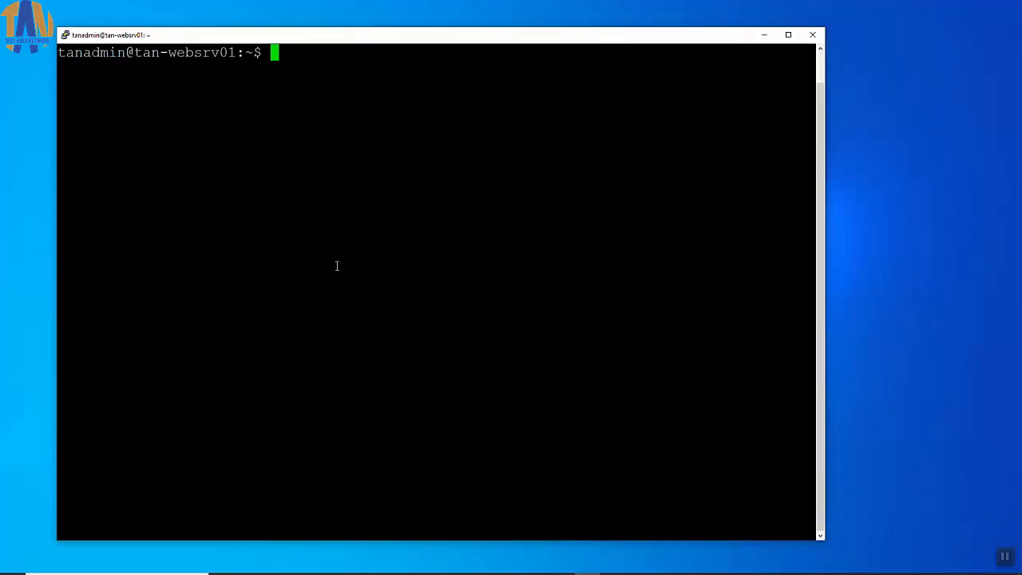
{"action": "right_click", "coordinate": [338, 215]}
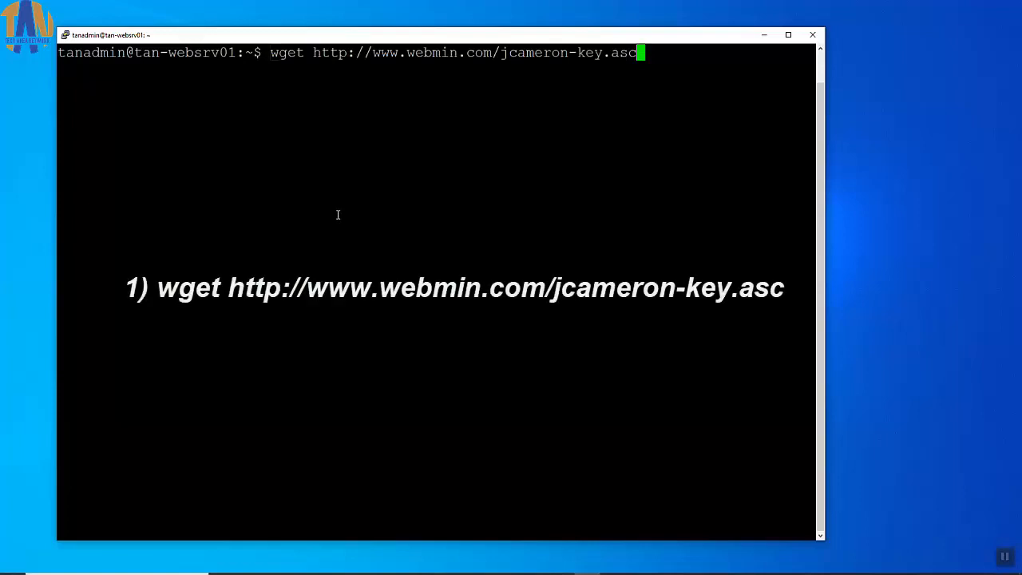
{"action": "key", "text": "Return"}
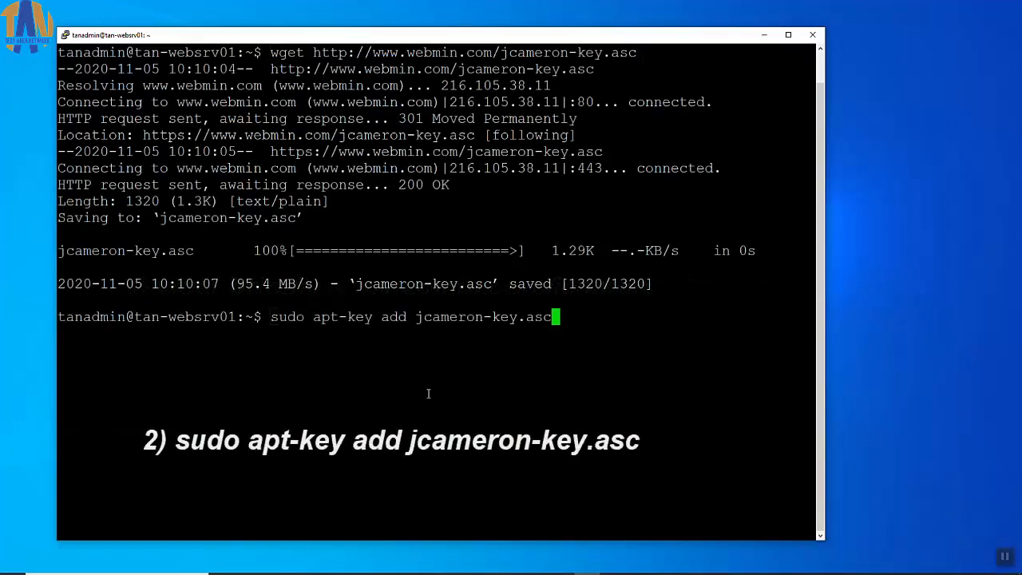
{"action": "key", "text": "Return"}
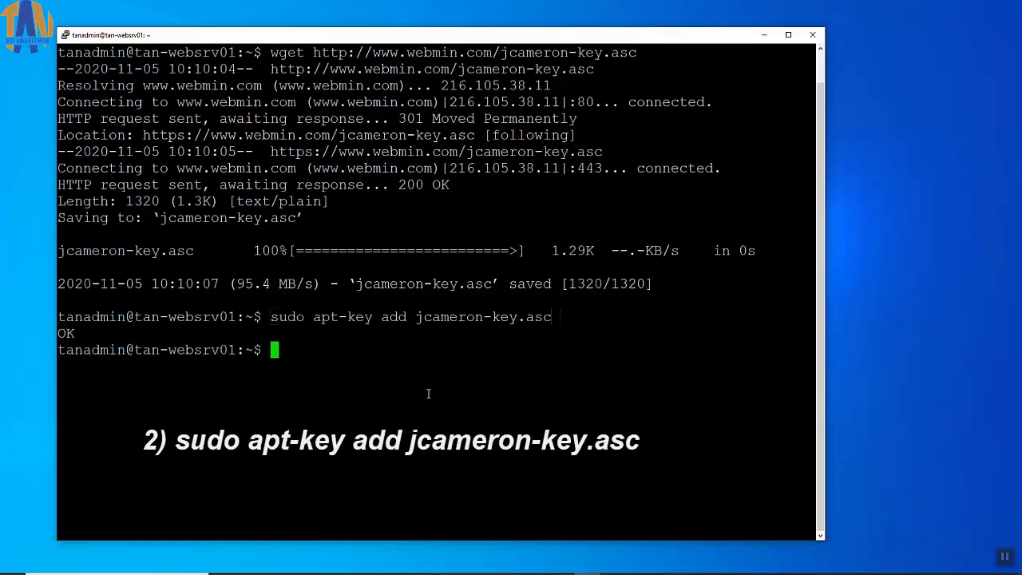
Clear the terminal and refresh the package lists with sudo apt update
{"action": "type", "text": "clear"}
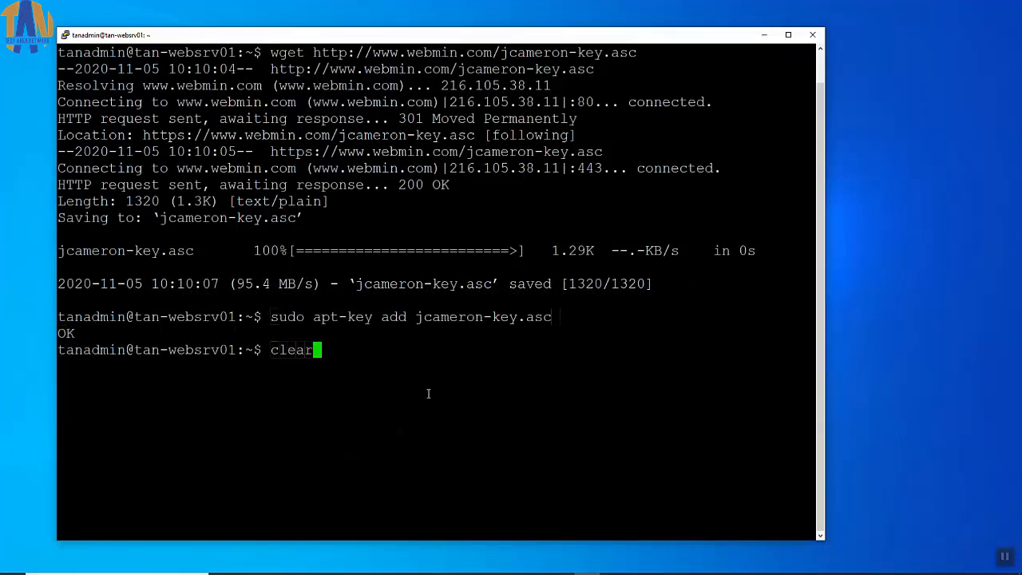
{"action": "key", "text": "Return"}
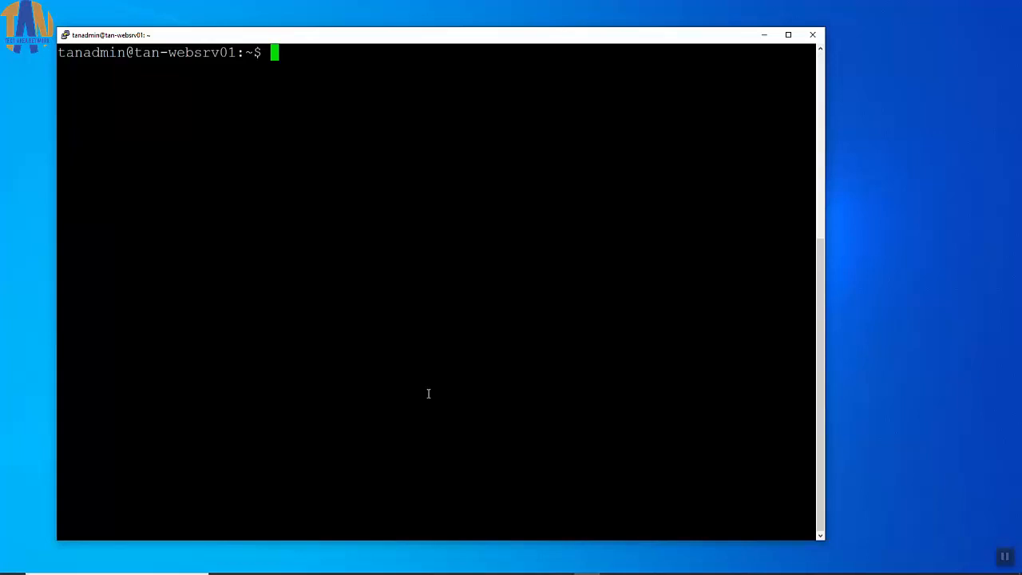
{"action": "type", "text": "sudo apt"}
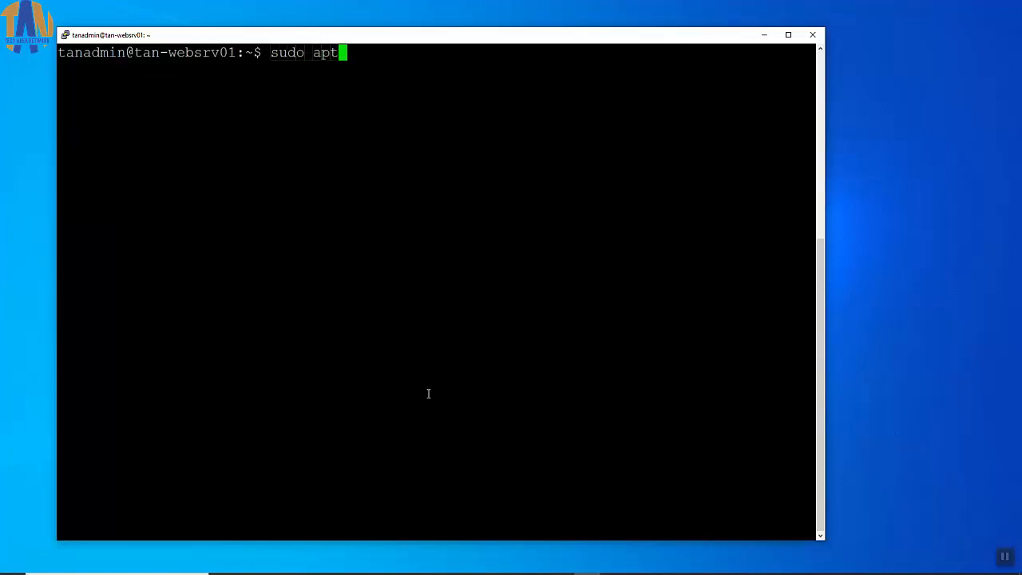
{"action": "type", "text": " update"}
{"action": "key", "text": "Return"}
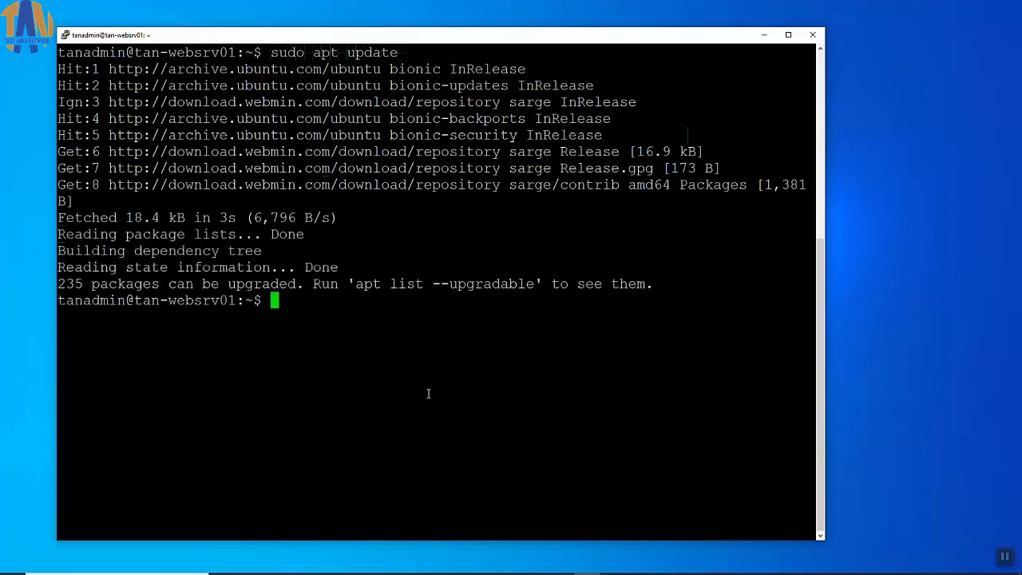
Install the webmin package with sudo apt install, agreeing to the additional packages
{"action": "type", "text": "sudo "}
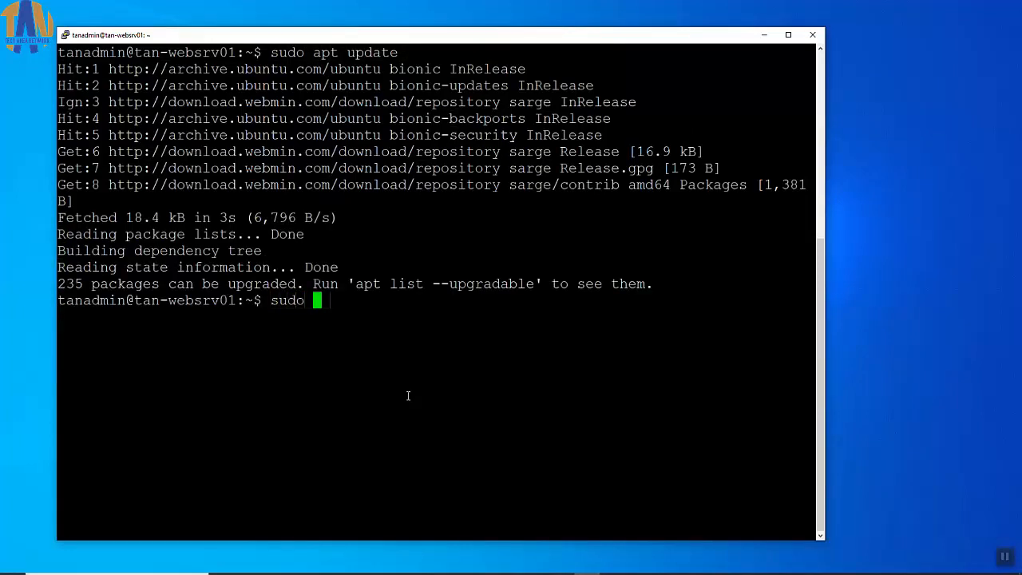
{"action": "type", "text": "apt install "}
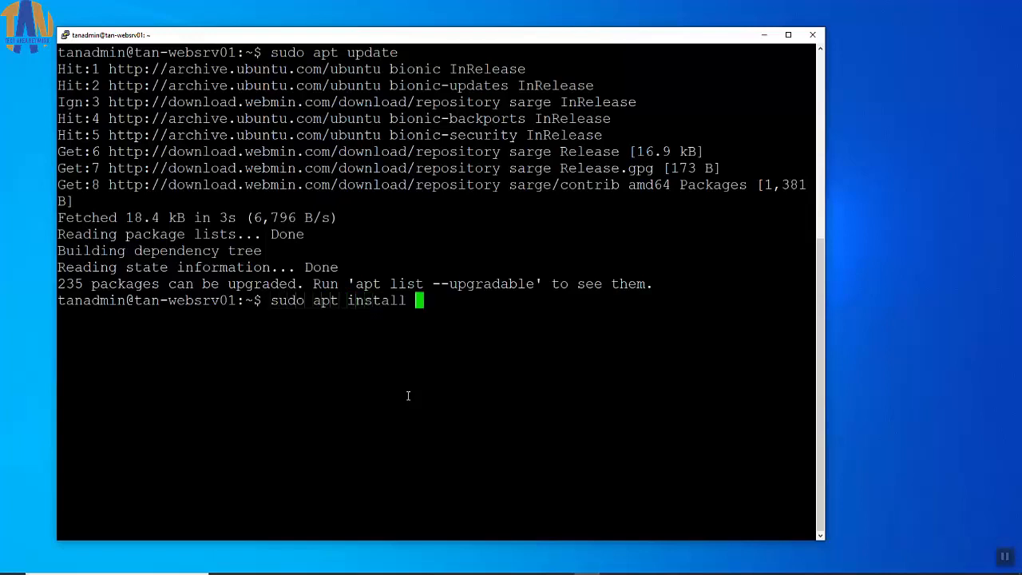
{"action": "type", "text": "webmin"}
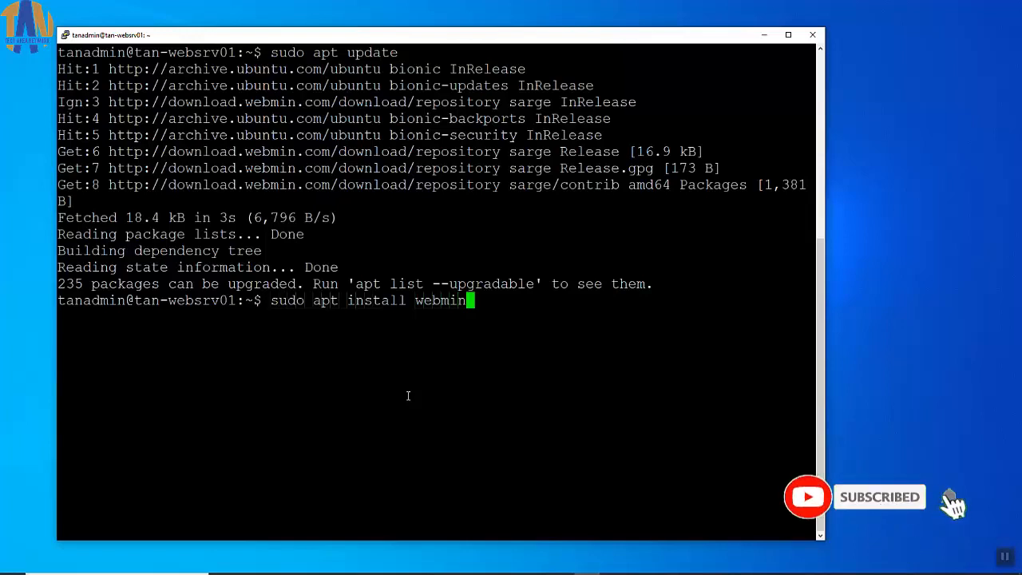
{"action": "key", "text": "Return"}
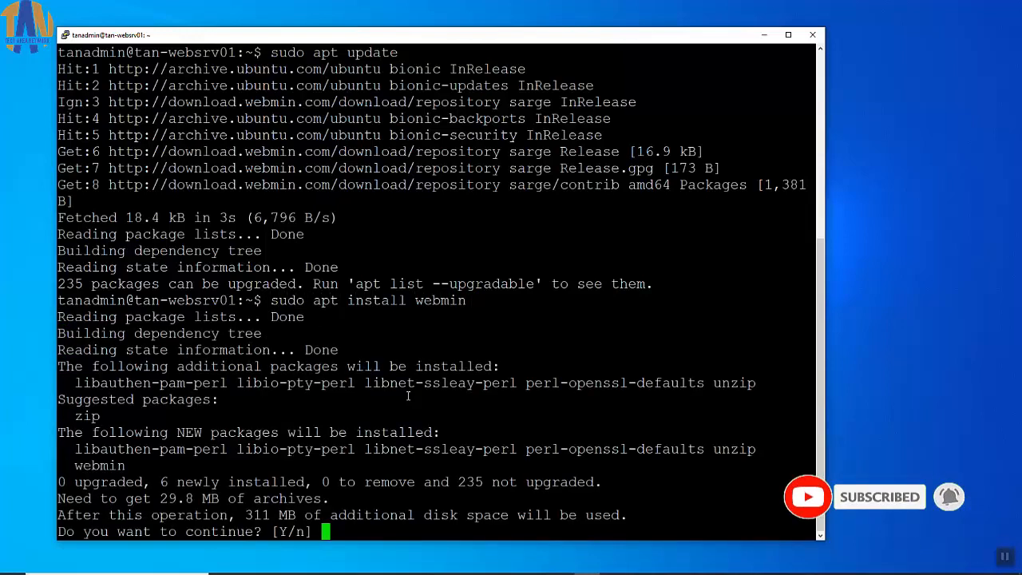
{"action": "type", "text": "Y"}
{"action": "key", "text": "Return"}
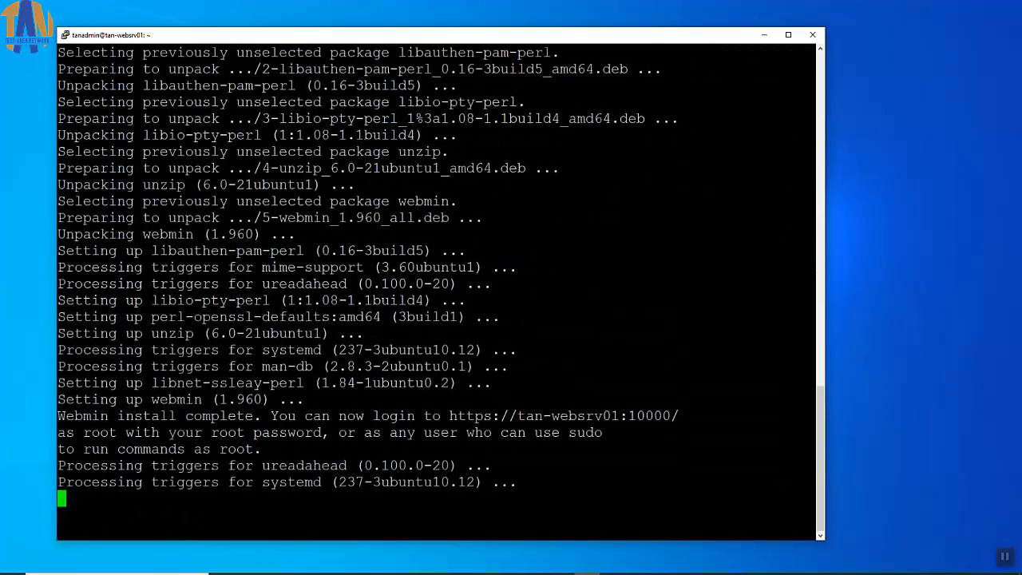
Clear the terminal and allow port 10000 through the firewall with sudo ufw allow
{"action": "type", "text": "clear"}
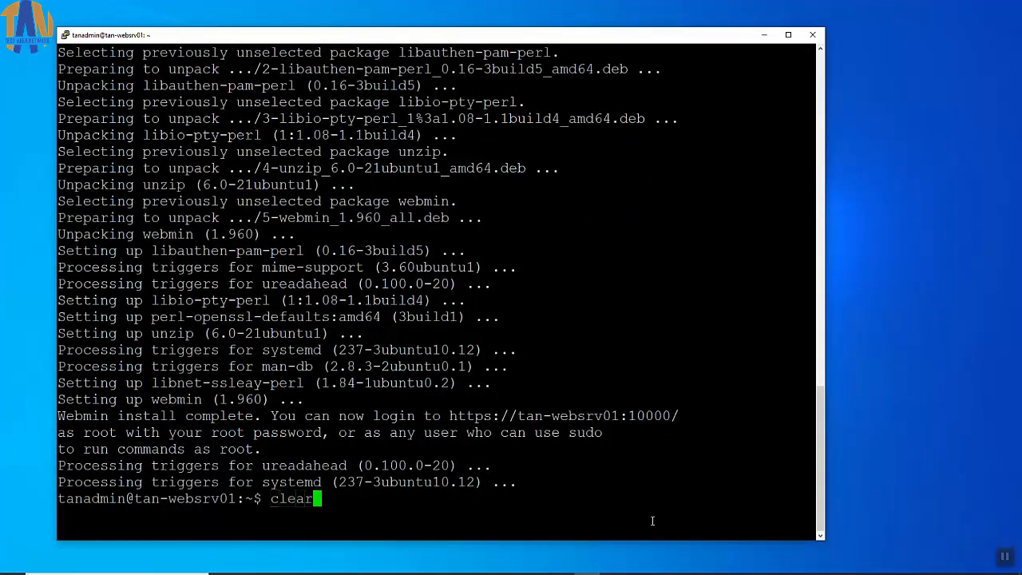
{"action": "key", "text": "Return"}
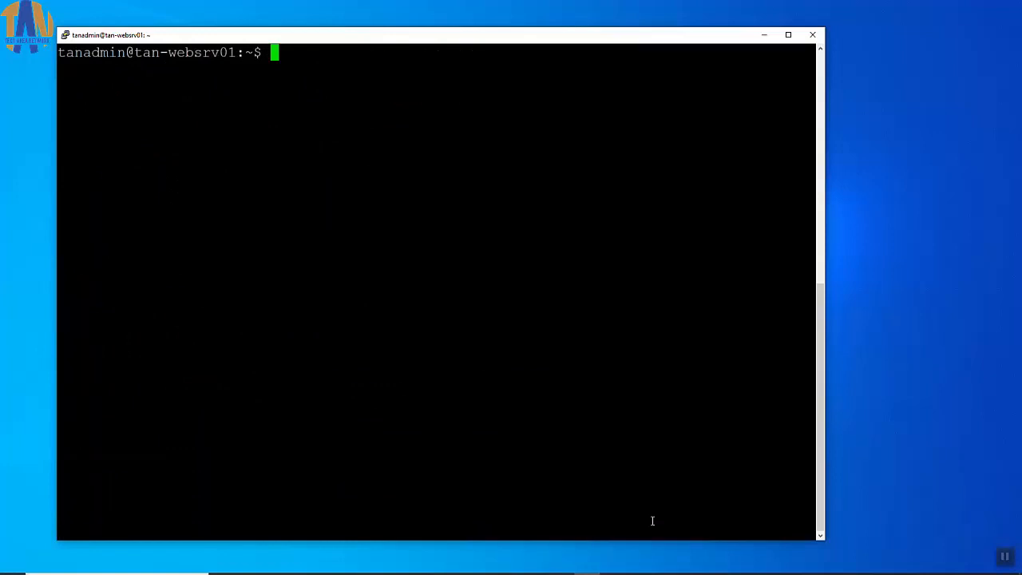
{"action": "type", "text": "sudo ufw"}
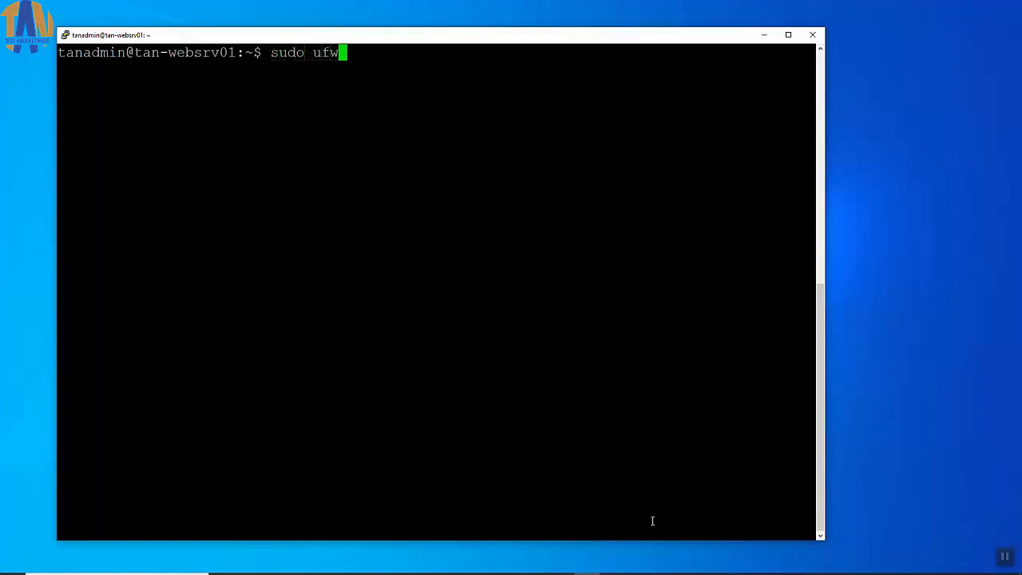
{"action": "type", "text": " allow "}
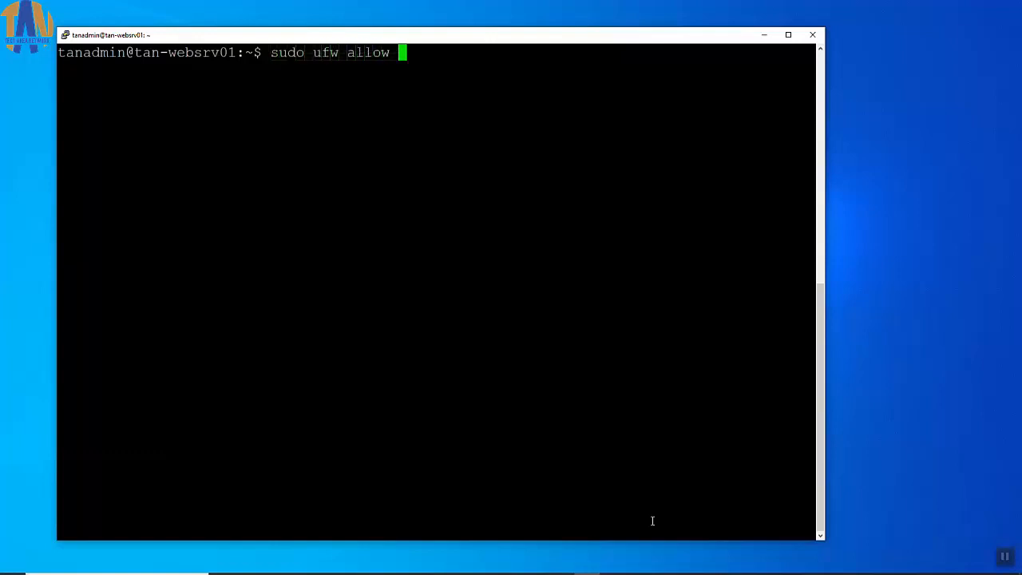
{"action": "type", "text": "10000"}
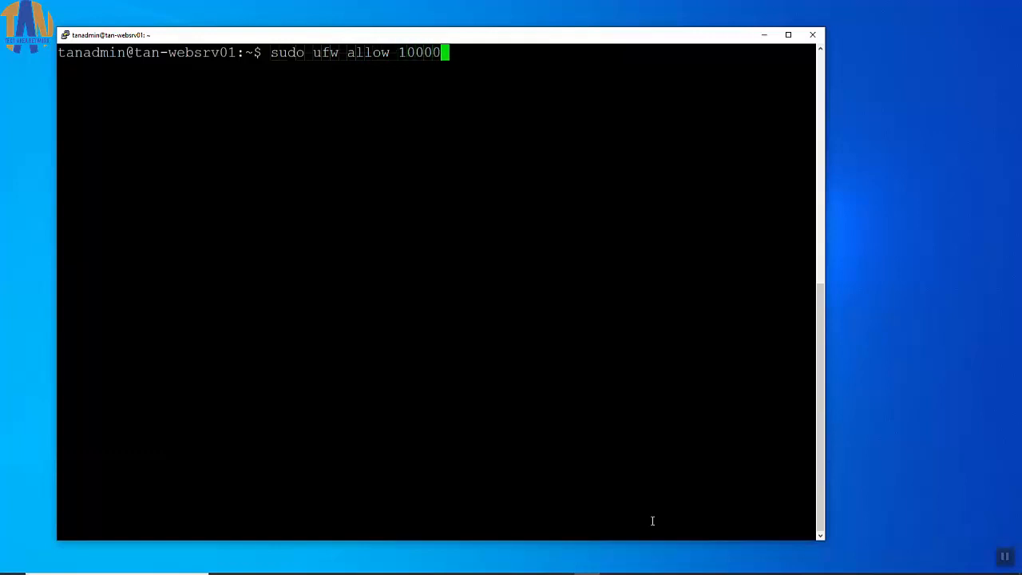
{"action": "key", "text": "Return"}
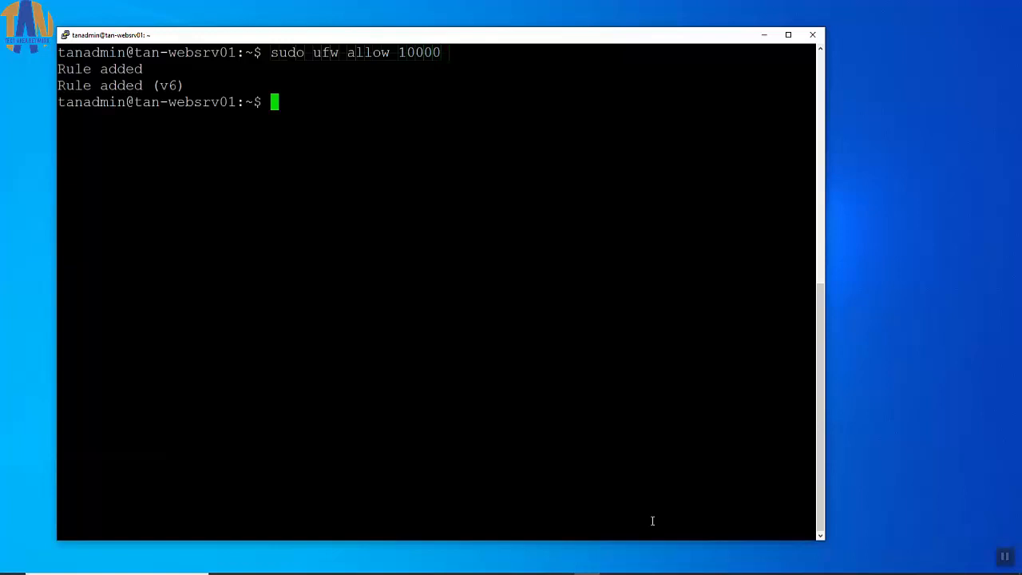
Check the firewall status with sudo ufw status
{"action": "type", "text": "sudo "}
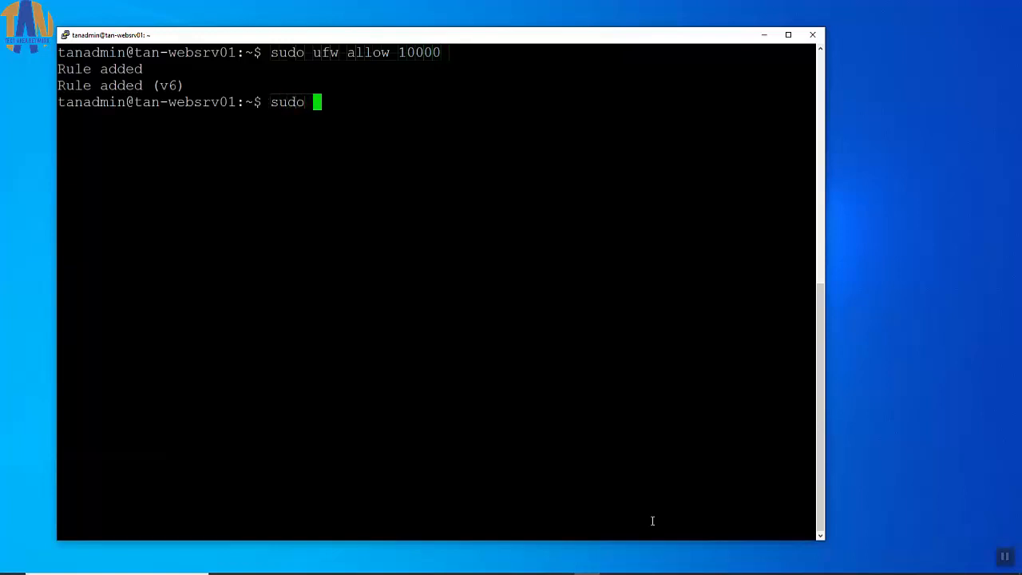
{"action": "type", "text": "ufw s"}
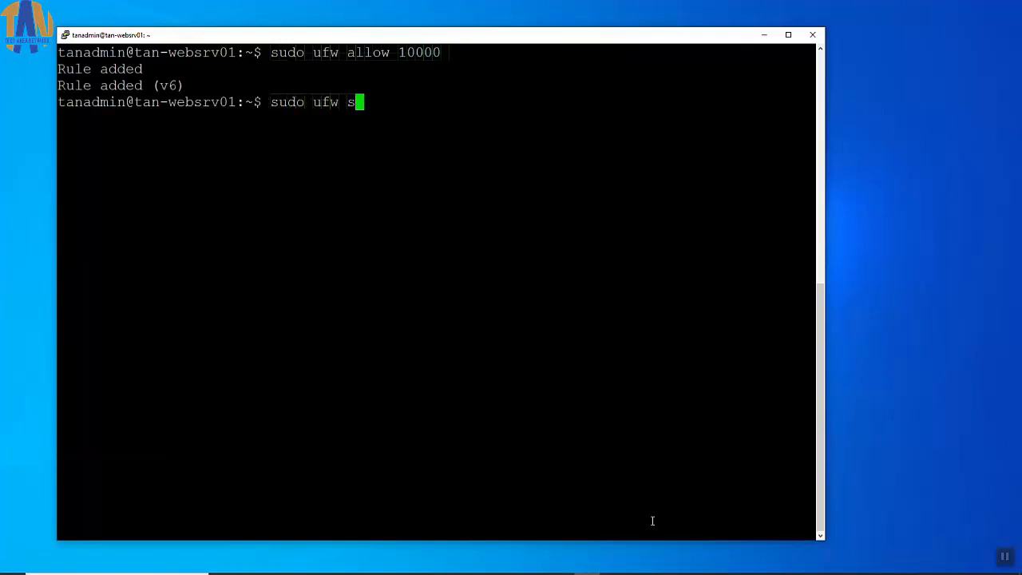
{"action": "type", "text": "tatus"}
{"action": "key", "text": "Return"}
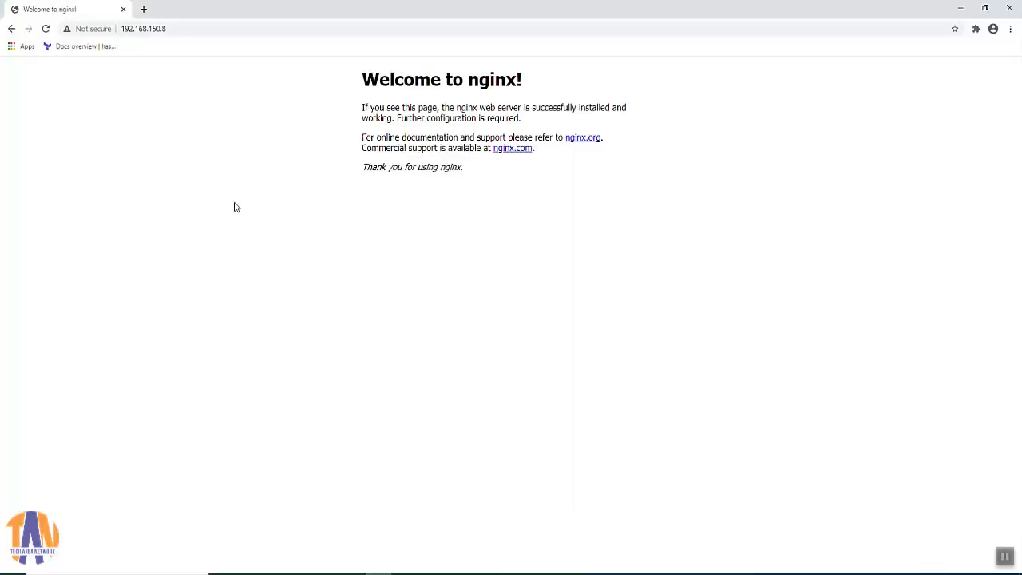
{"action": "key", "text": "ctrl+t"}
{"action": "type", "text": "http"}
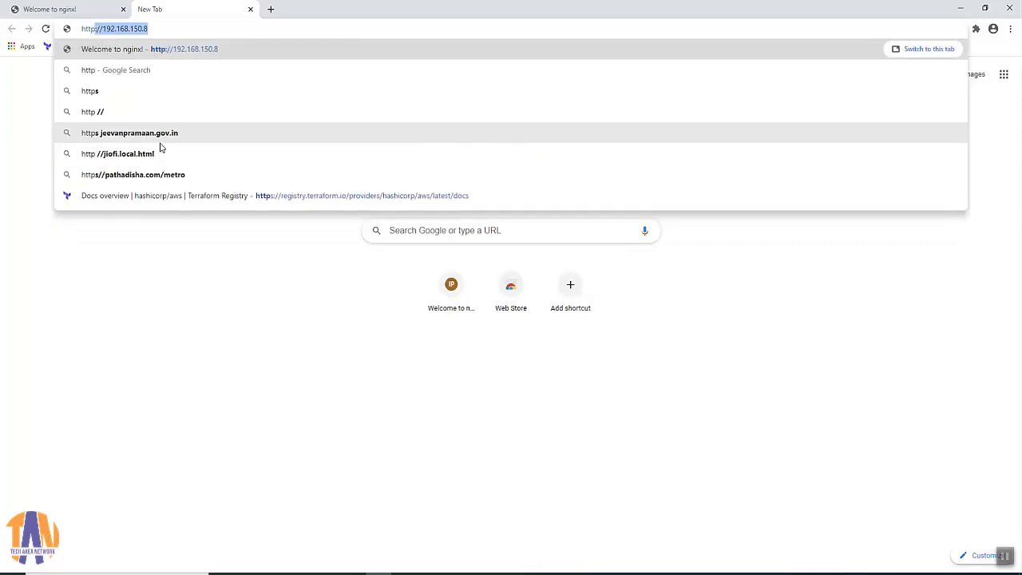
{"action": "type", "text": "s://192."}
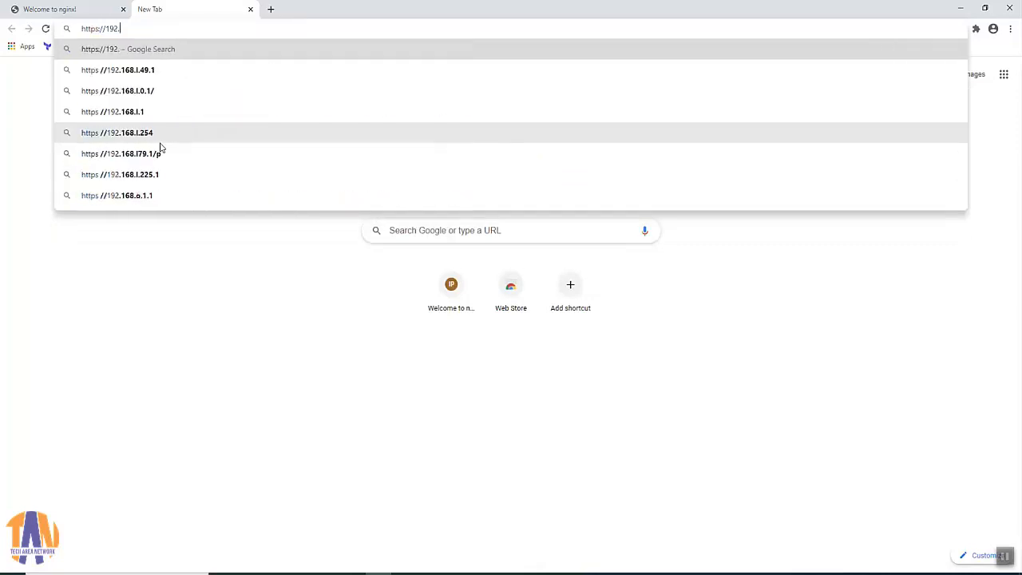
{"action": "type", "text": "168.150.8"}
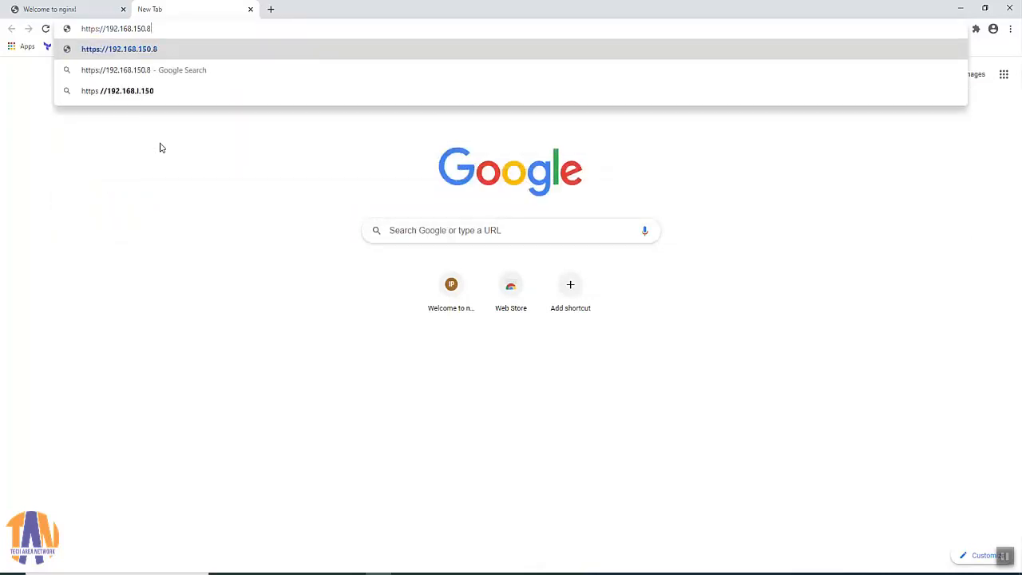
{"action": "type", "text": ":10000"}
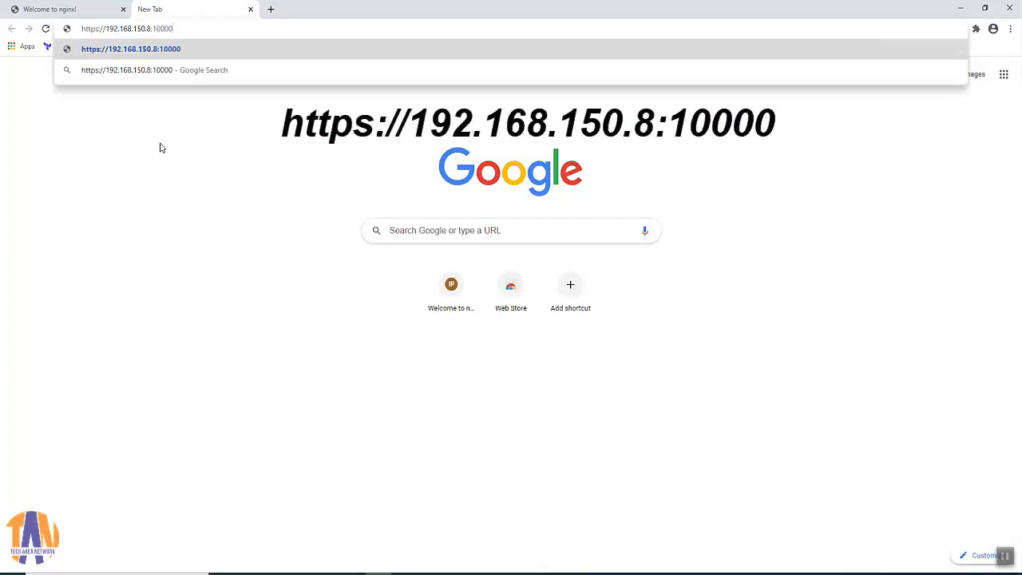
{"action": "key", "text": "Return"}
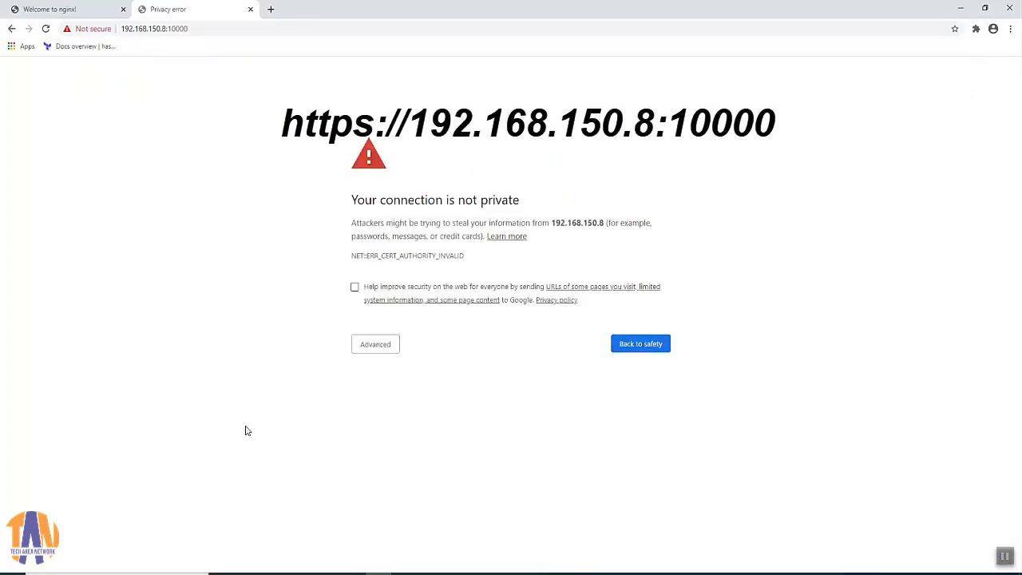
{"action": "left_click", "coordinate": [379, 351]}
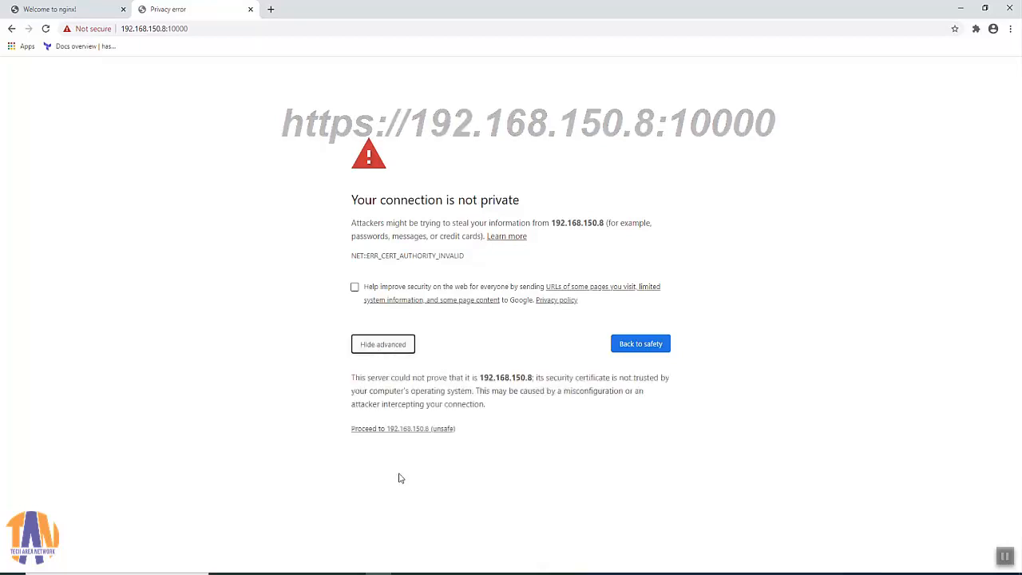
{"action": "left_click", "coordinate": [404, 431]}
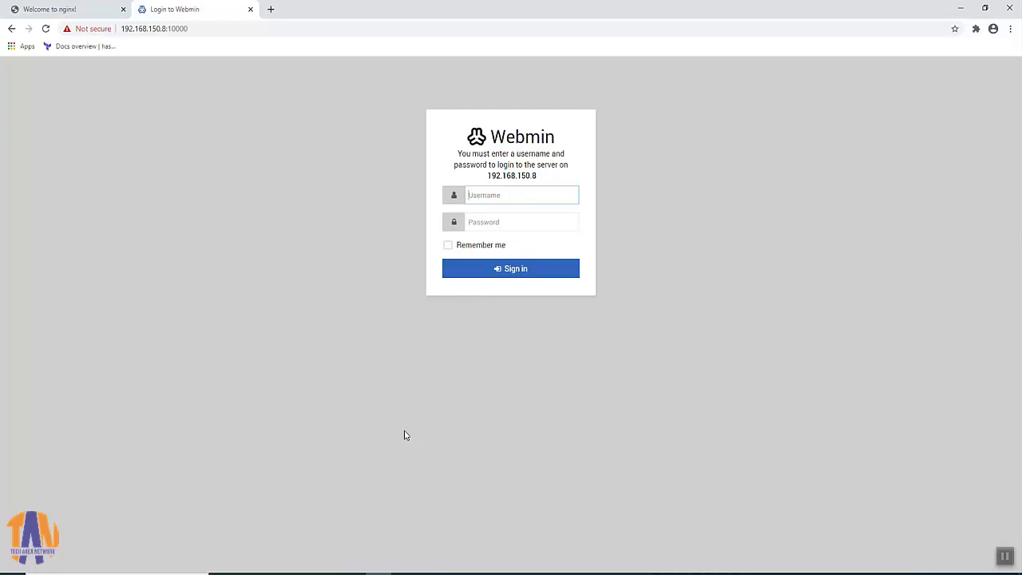
Sign in to Webmin with the administrator account's username and password
{"action": "type", "text": "tanadmin"}
{"action": "key", "text": "Tab"}
{"action": "type", "text": "********"}
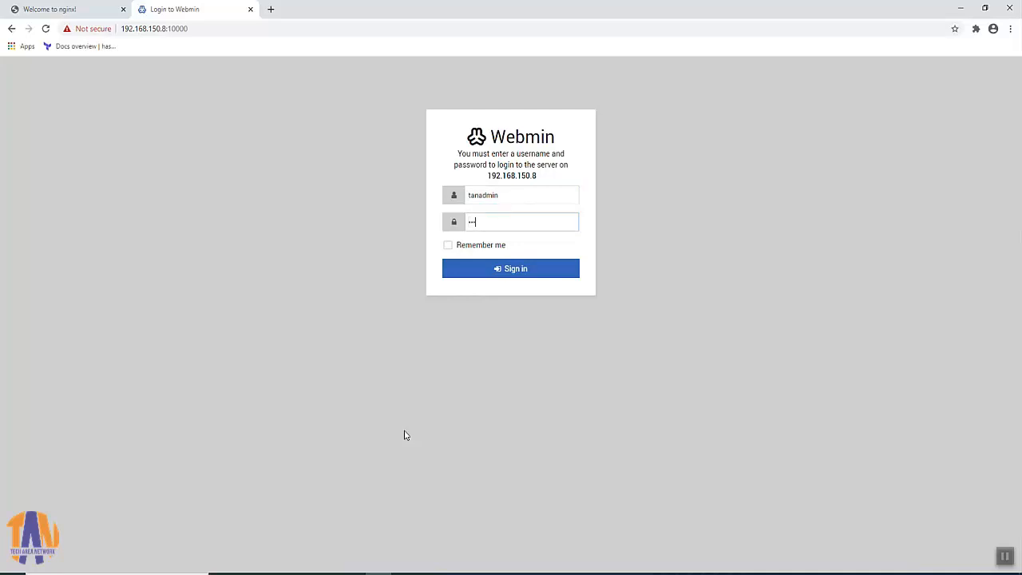
{"action": "key", "text": "Return"}
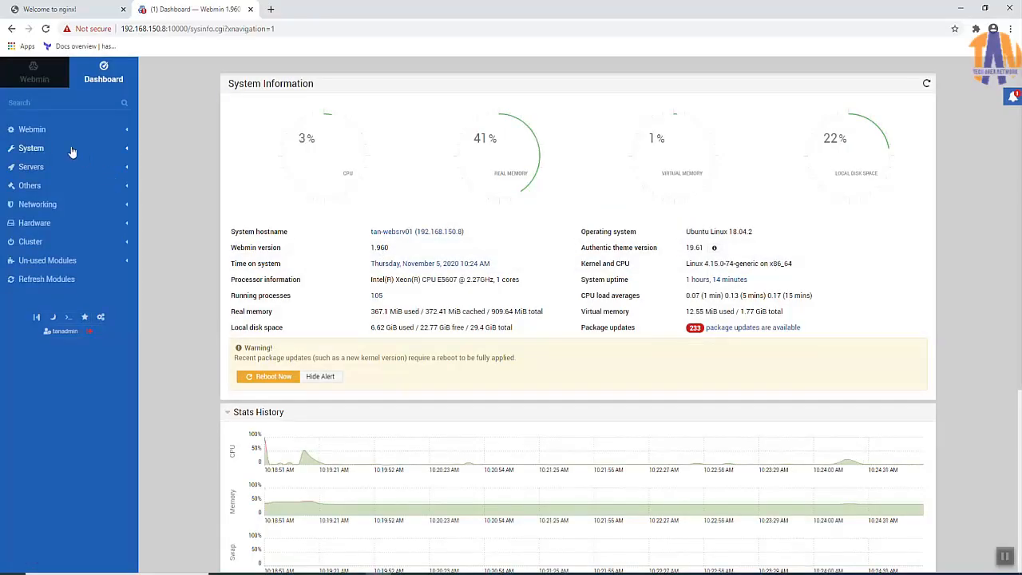
Examine the modules listed in the System, Servers and Webmin categories
{"action": "left_click", "coordinate": [46, 149]}
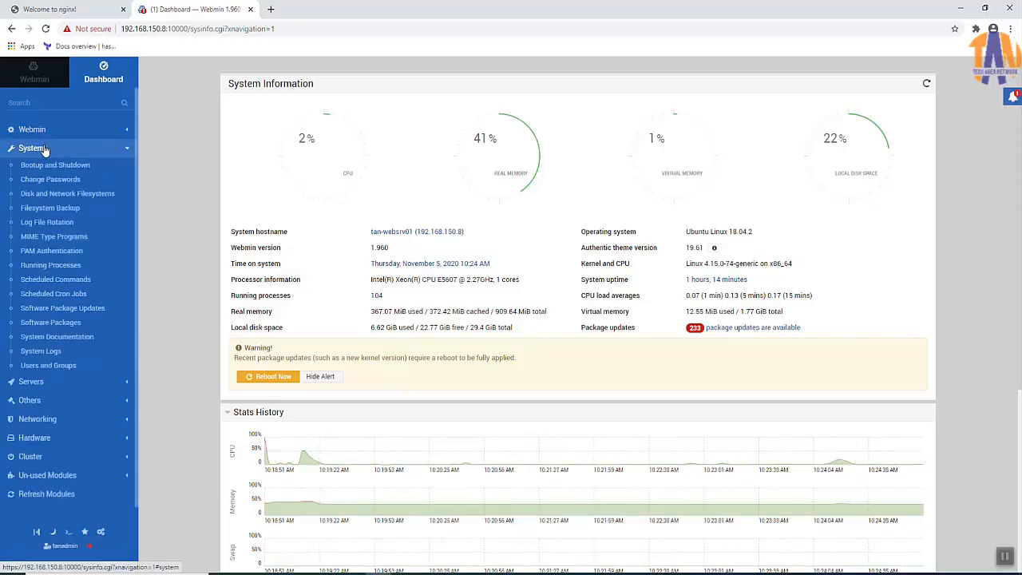
{"action": "left_click", "coordinate": [46, 150]}
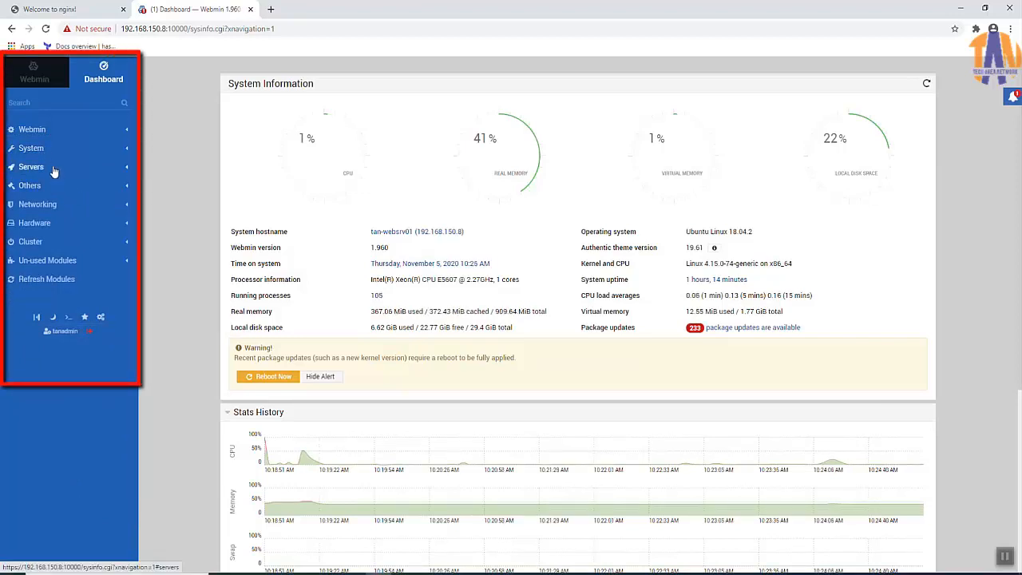
{"action": "left_click", "coordinate": [53, 169]}
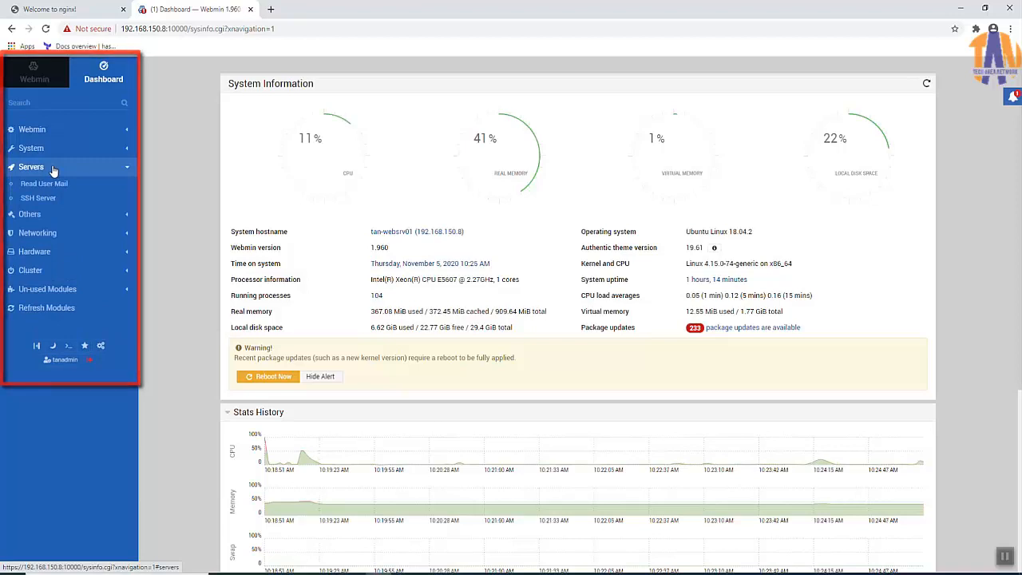
{"action": "left_click", "coordinate": [53, 168]}
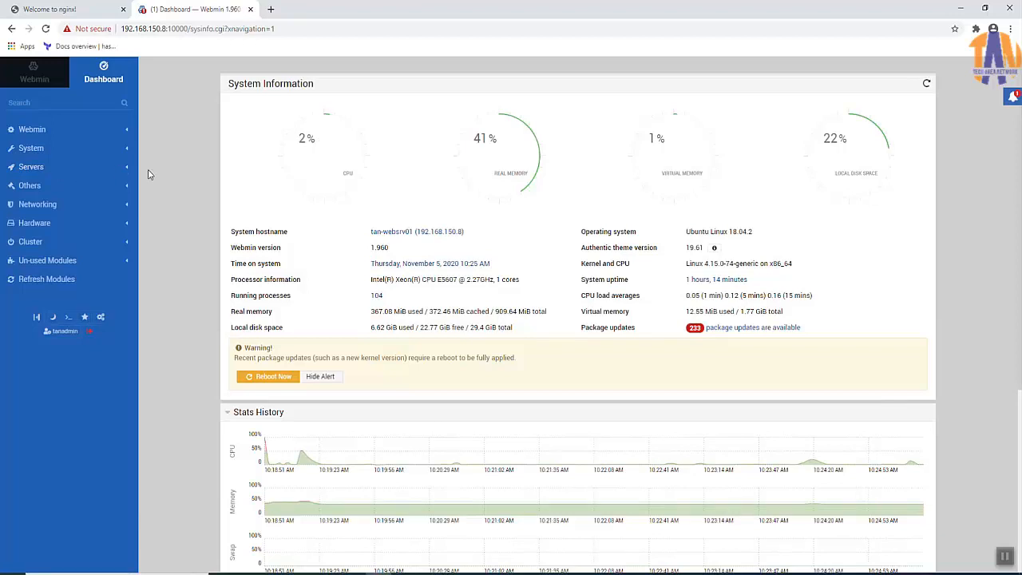
{"action": "left_click", "coordinate": [38, 150]}
{"action": "left_click", "coordinate": [39, 150]}
{"action": "left_click", "coordinate": [39, 130]}
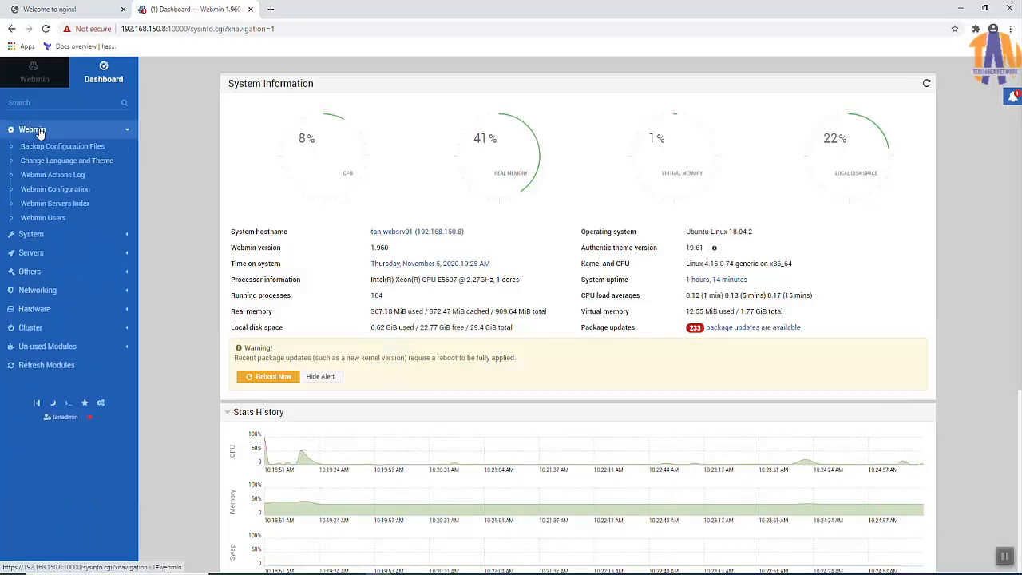
{"action": "left_click", "coordinate": [39, 131]}
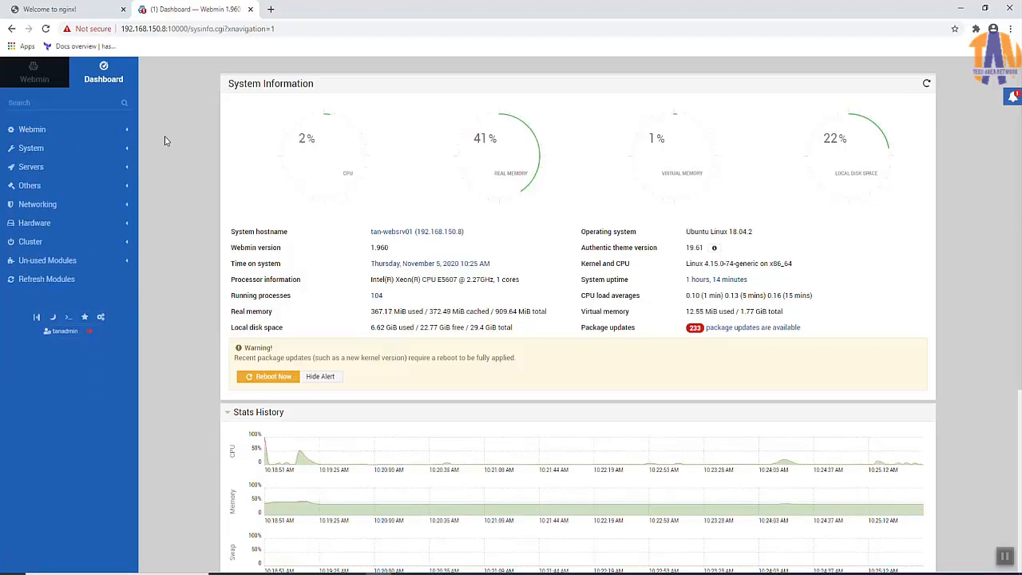
{"action": "left_click", "coordinate": [58, 166]}
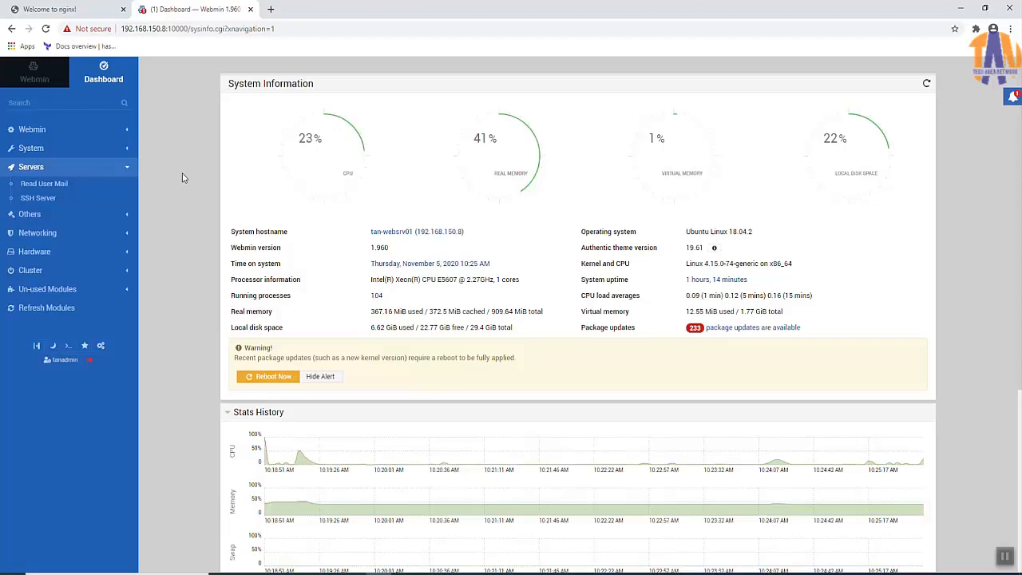
Open the MySQL Database Server module from the Un-used Modules category
{"action": "left_click", "coordinate": [64, 293]}
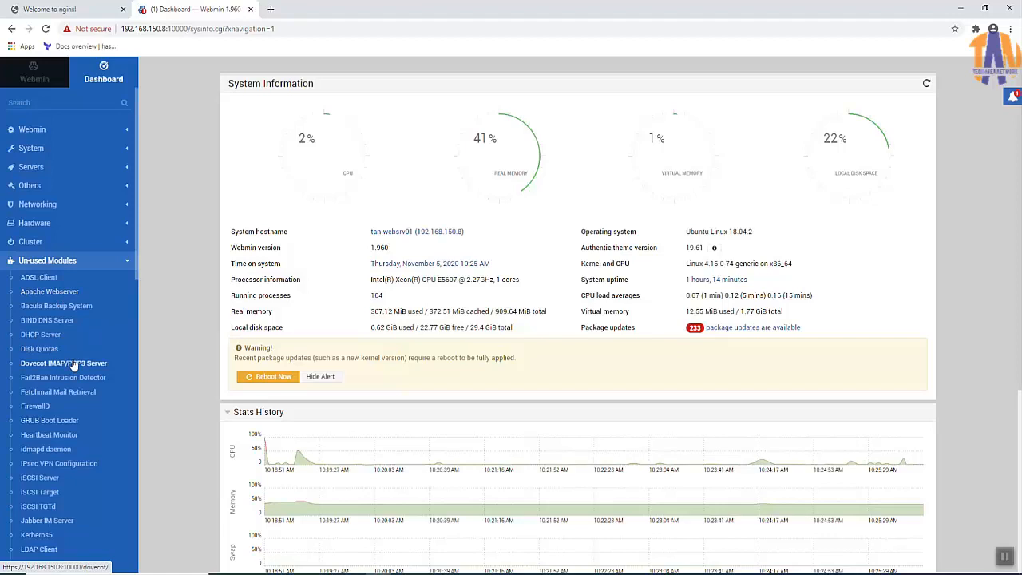
{"action": "scroll", "coordinate": [72, 364], "scroll_direction": "down", "scroll_amount": 3}
{"action": "scroll", "coordinate": [72, 364], "scroll_direction": "up", "scroll_amount": 3}
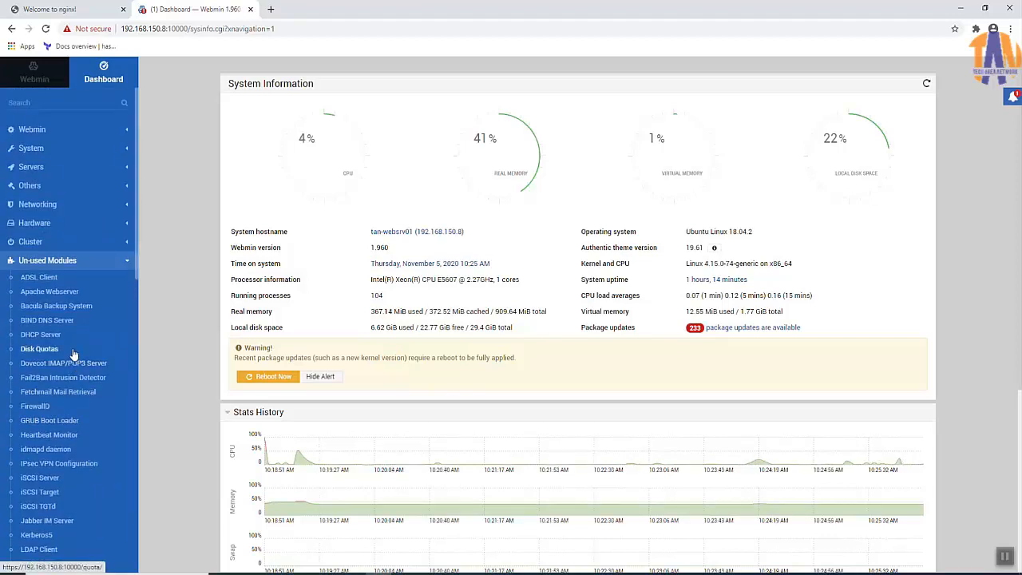
{"action": "scroll", "coordinate": [73, 353], "scroll_direction": "down", "scroll_amount": 2}
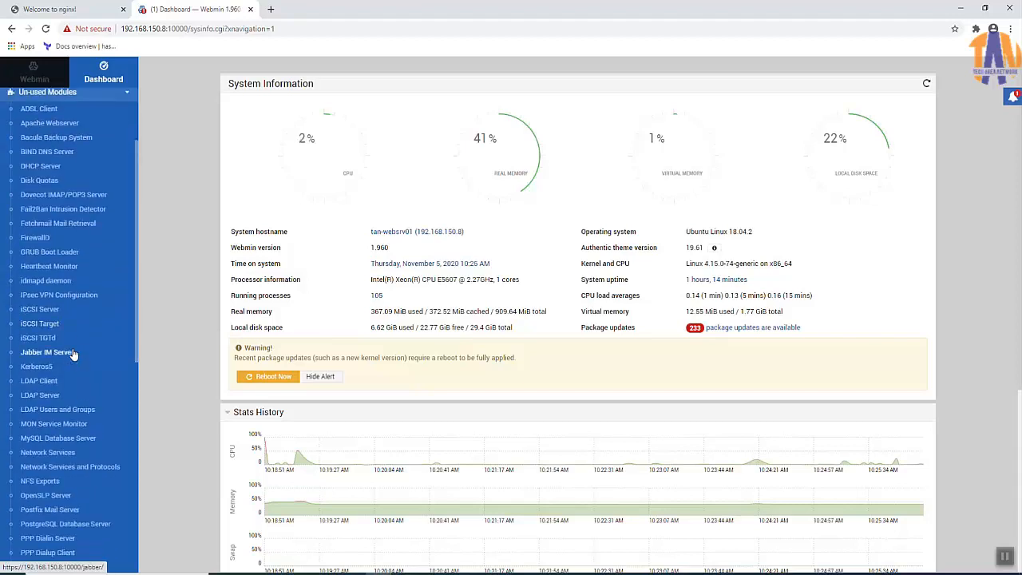
{"action": "scroll", "coordinate": [71, 353], "scroll_direction": "down", "scroll_amount": 2}
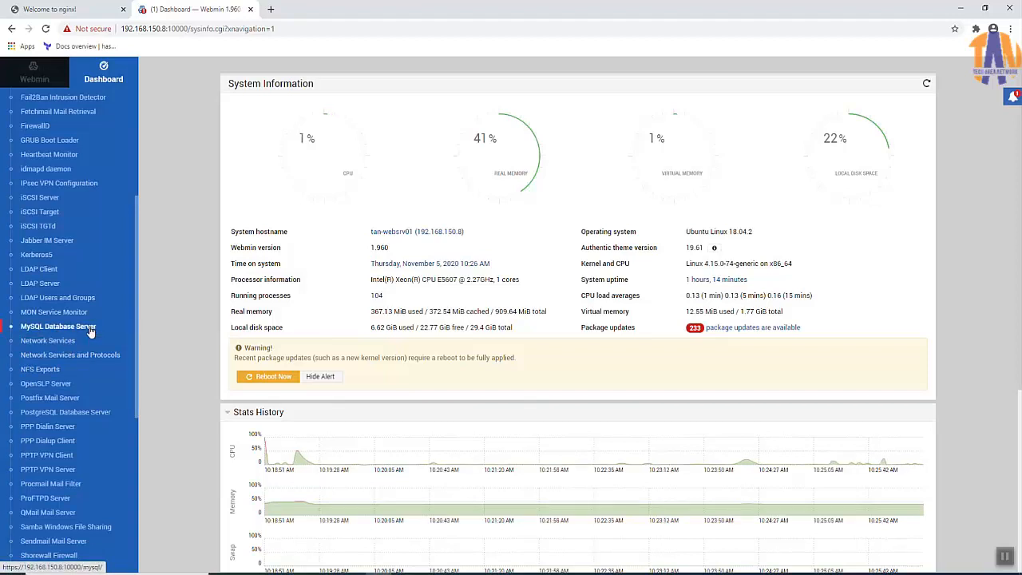
{"action": "left_click", "coordinate": [91, 329]}
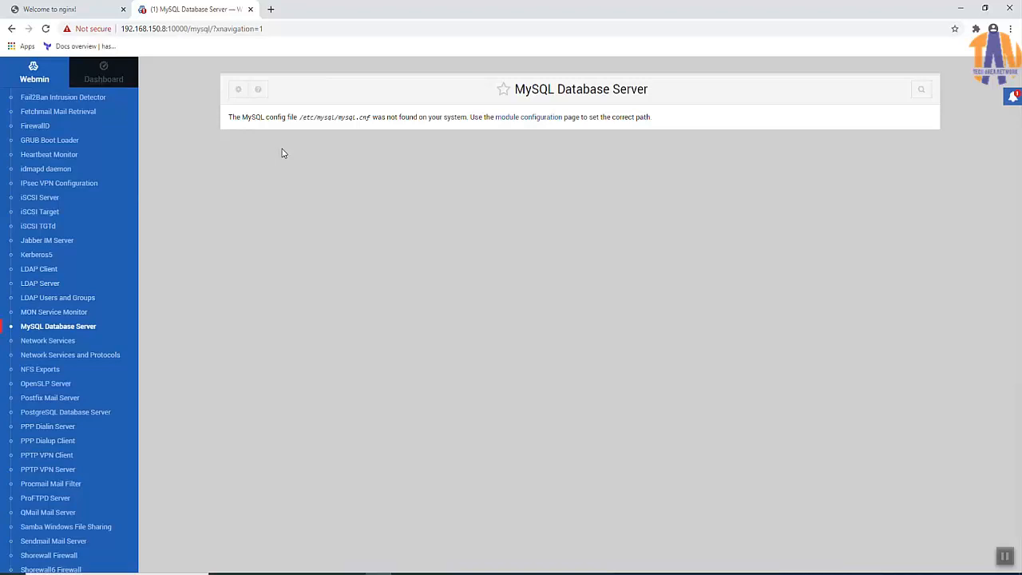
Set the MySQL configuration file path to /etc/mysql/my.cnf in the module's system configuration and save the settings
{"action": "left_click", "coordinate": [532, 120]}
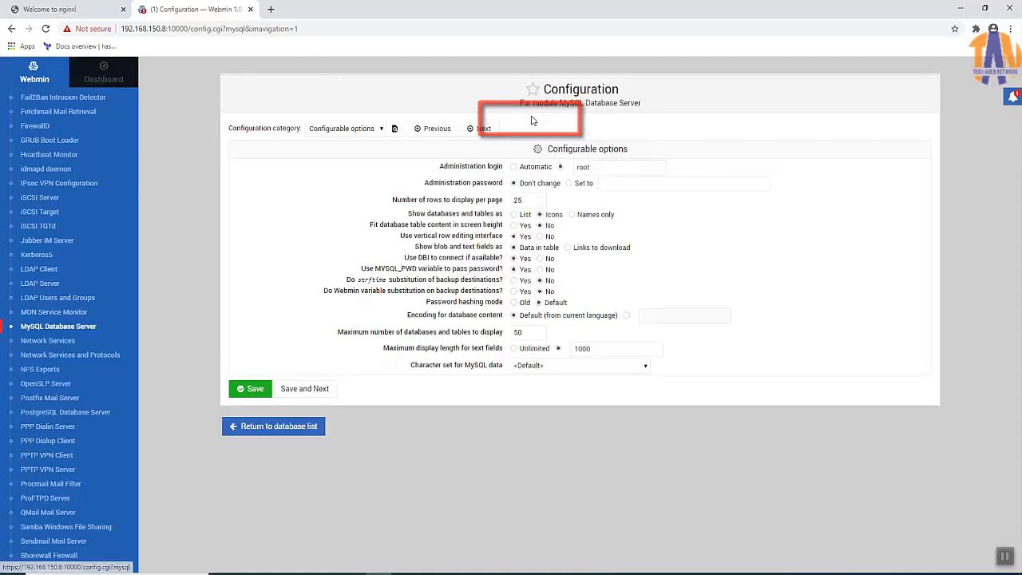
{"action": "left_click", "coordinate": [479, 129]}
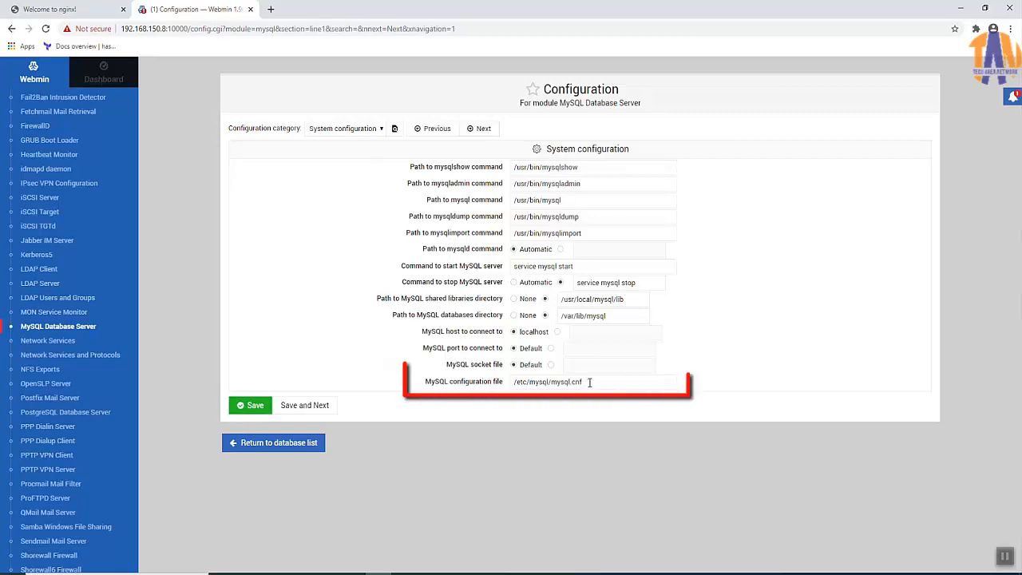
{"action": "left_click_drag", "start_coordinate": [587, 382], "coordinate": [509, 383]}
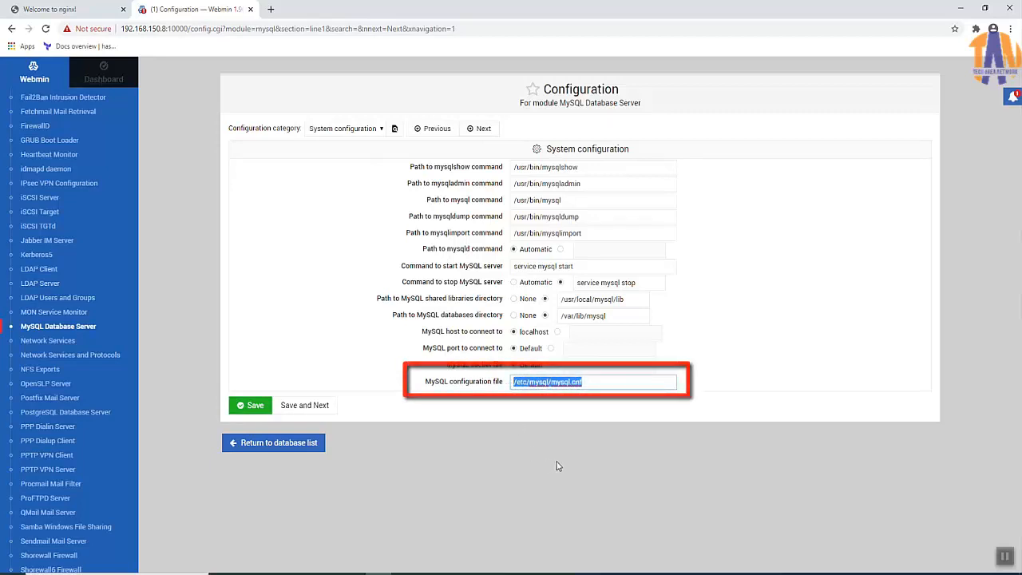
{"action": "left_click", "coordinate": [596, 406]}
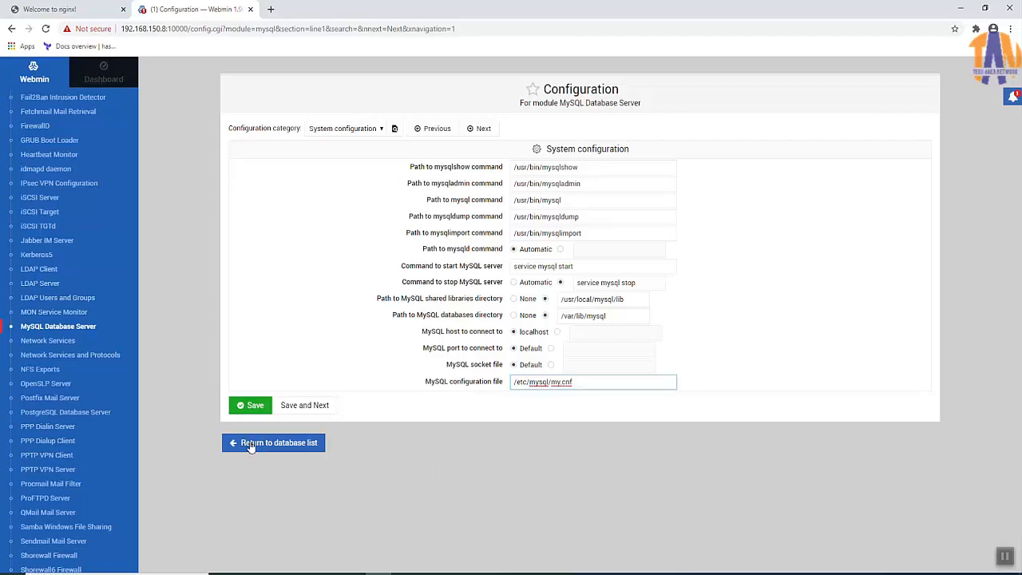
{"action": "left_click", "coordinate": [285, 405]}
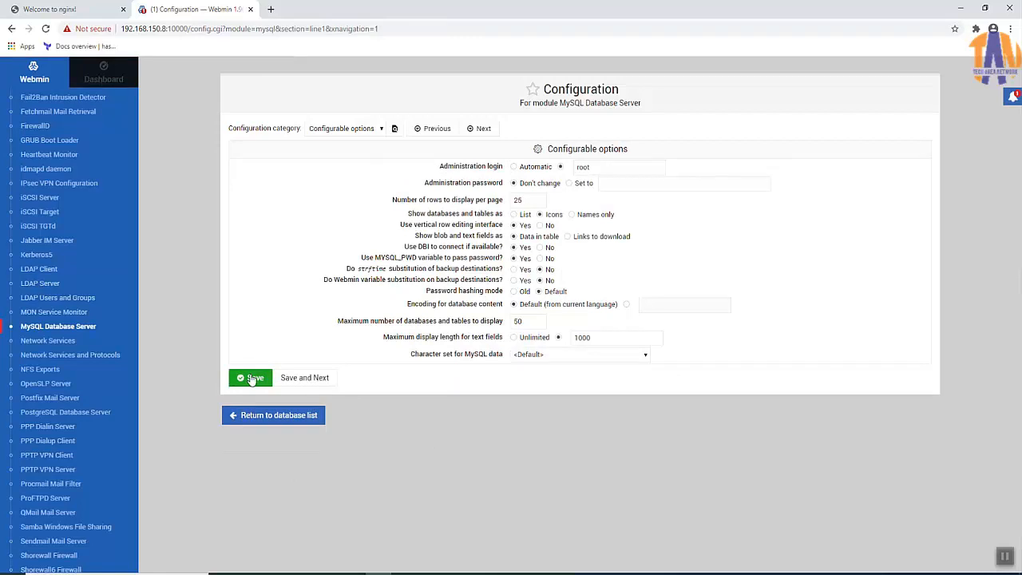
{"action": "left_click", "coordinate": [254, 379]}
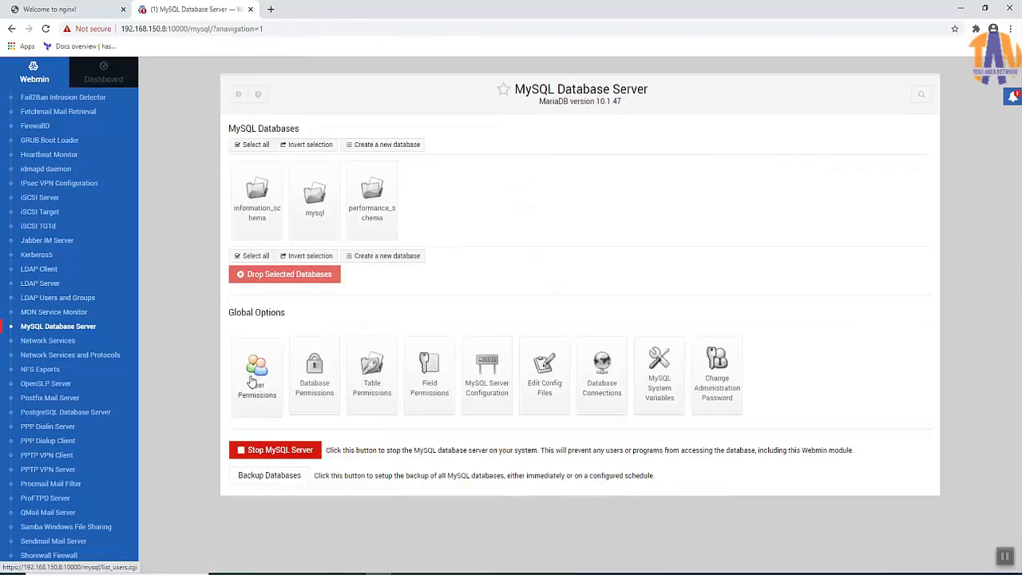
Check whether MySQL Database Server is listed in the Servers category
{"action": "scroll", "coordinate": [112, 419], "scroll_direction": "up", "scroll_amount": 3}
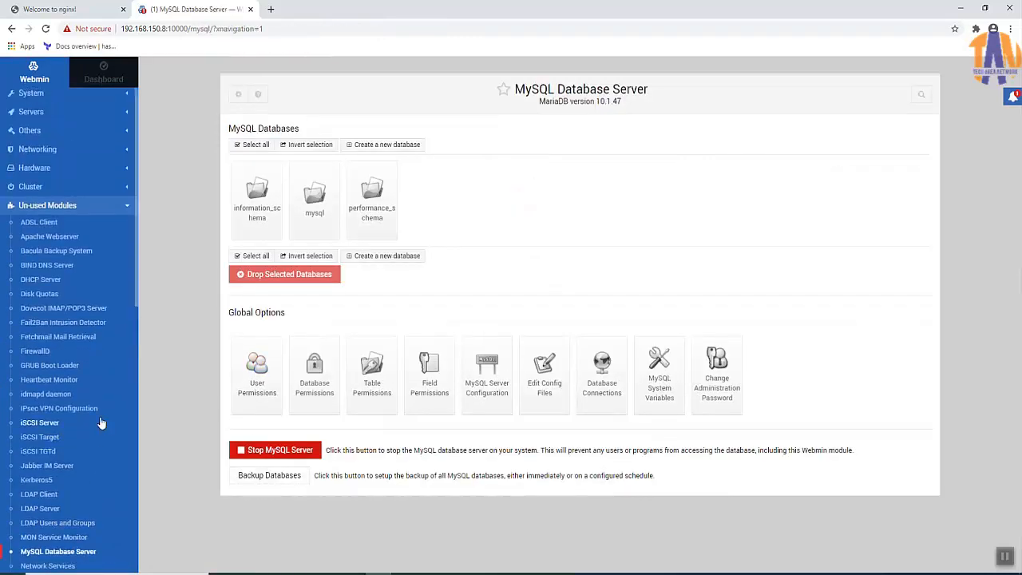
{"action": "scroll", "coordinate": [102, 423], "scroll_direction": "up", "scroll_amount": 1}
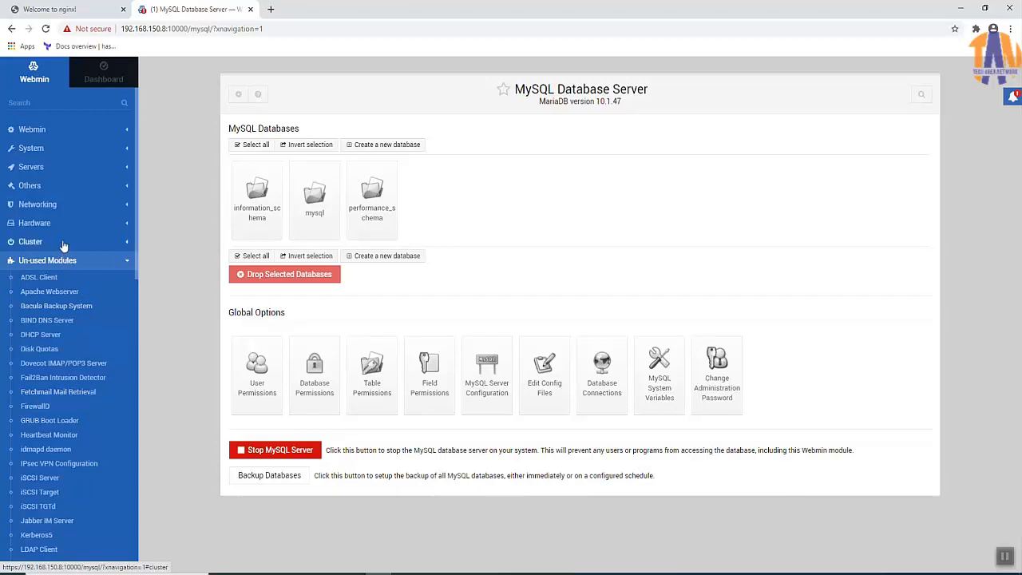
{"action": "left_click", "coordinate": [40, 171]}
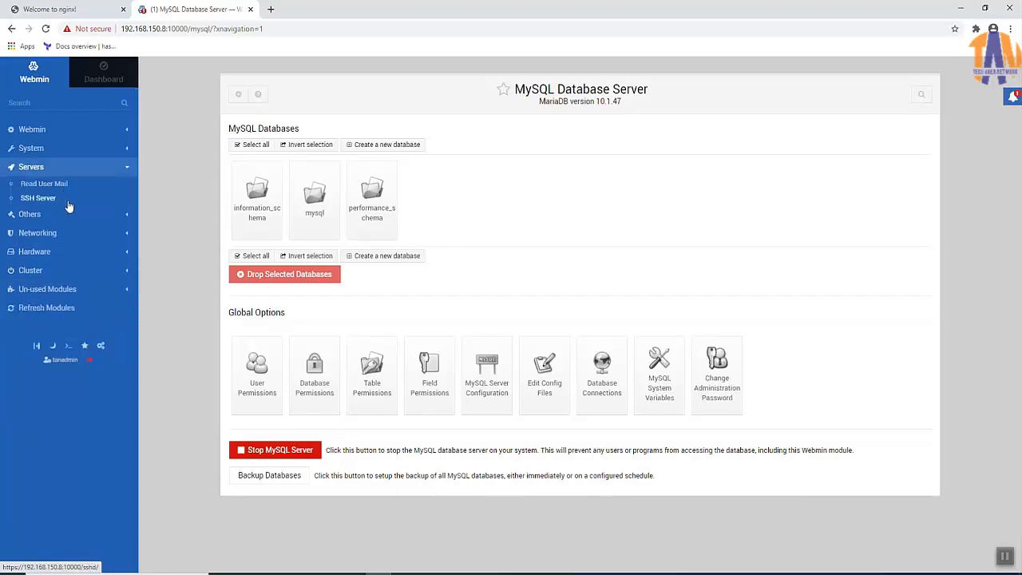
Log out of Webmin and sign back in with the administrator account's username and password
{"action": "left_click", "coordinate": [90, 361]}
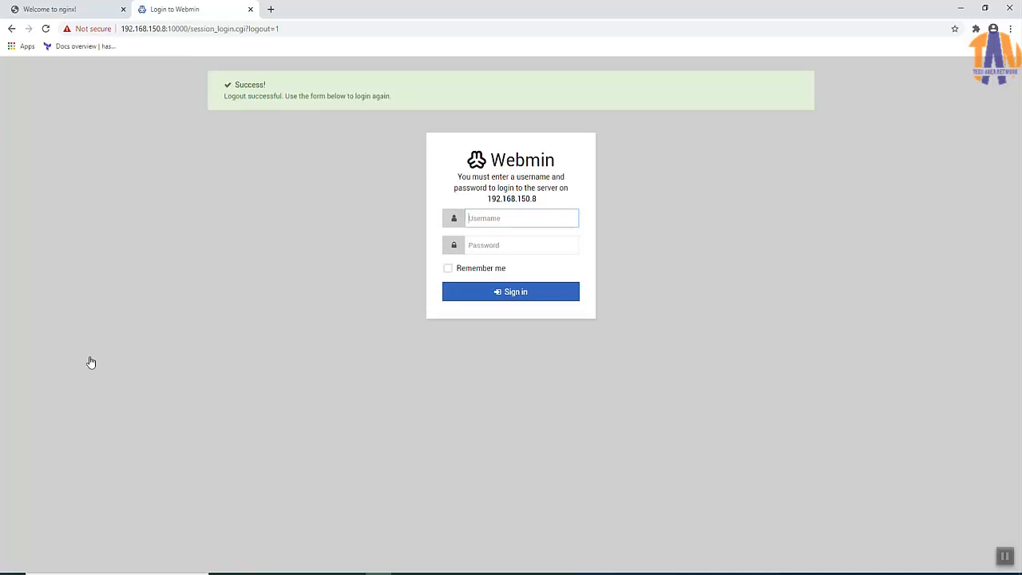
{"action": "type", "text": "tanadmin"}
{"action": "key", "text": "Tab"}
{"action": "type", "text": "*****"}
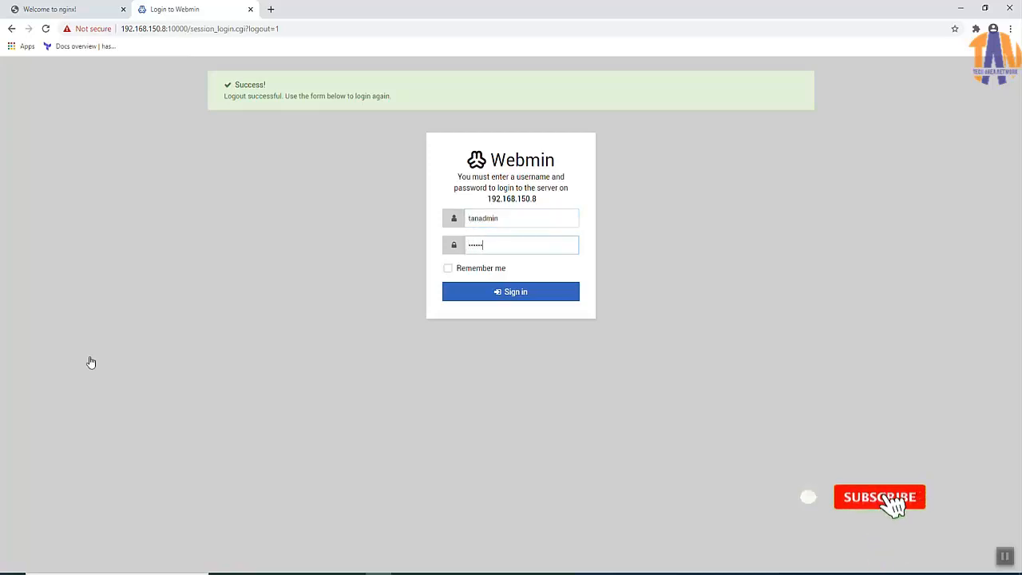
{"action": "key", "text": "Return"}
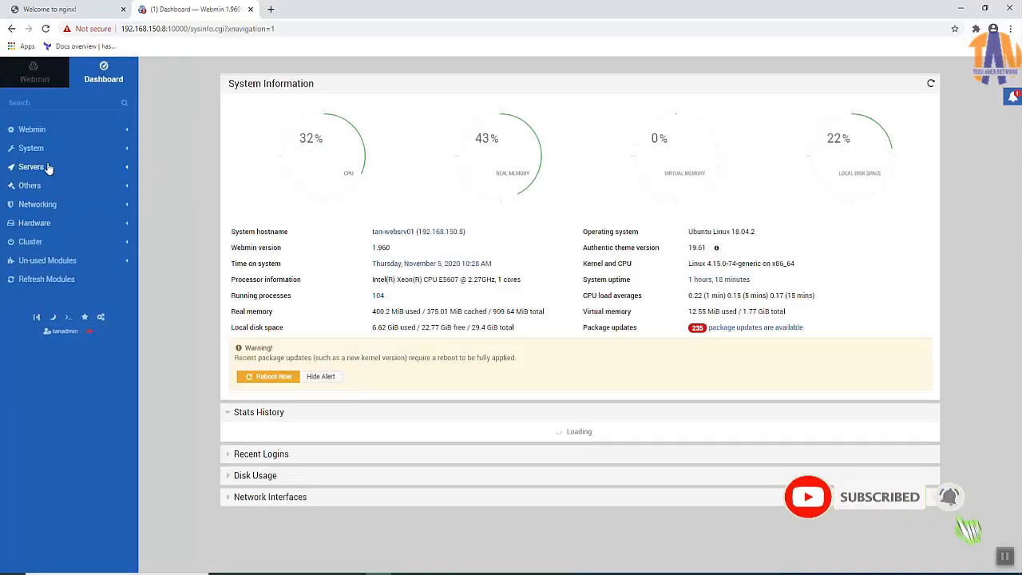
Block the site's notification request and open the MySQL Database Server module from the Servers category
{"action": "left_click", "coordinate": [48, 167]}
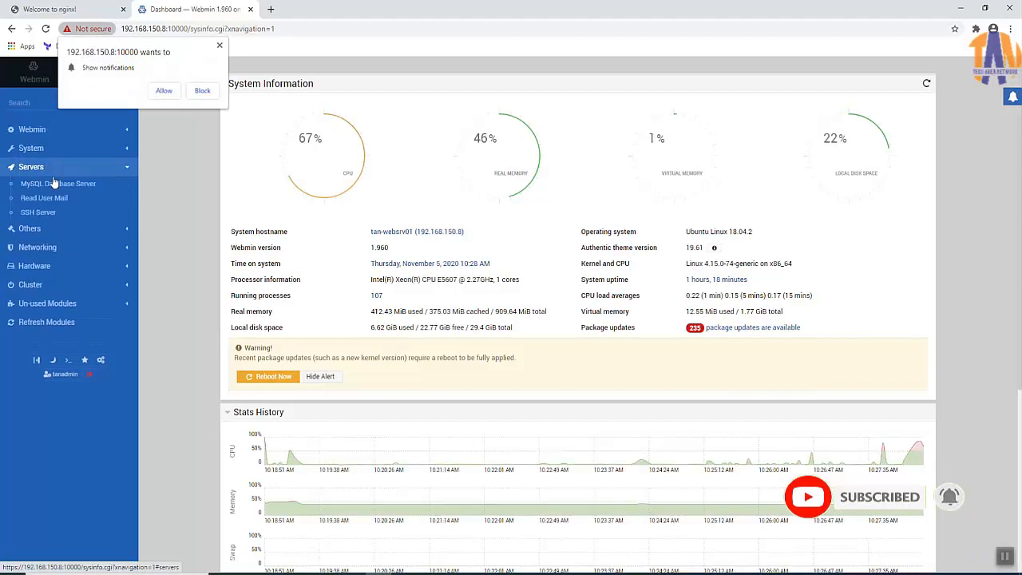
{"action": "left_click", "coordinate": [203, 93]}
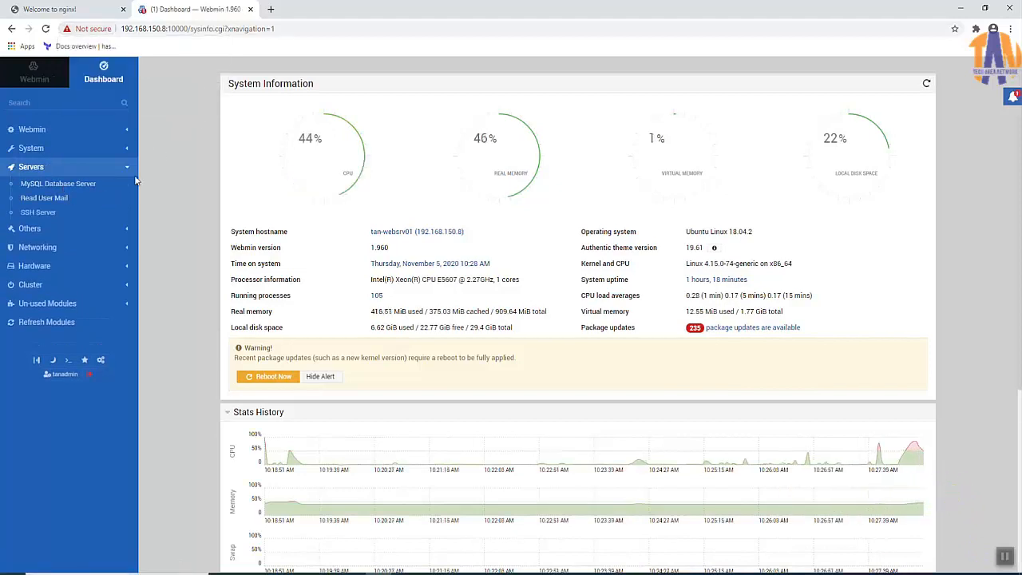
{"action": "left_click", "coordinate": [97, 189]}
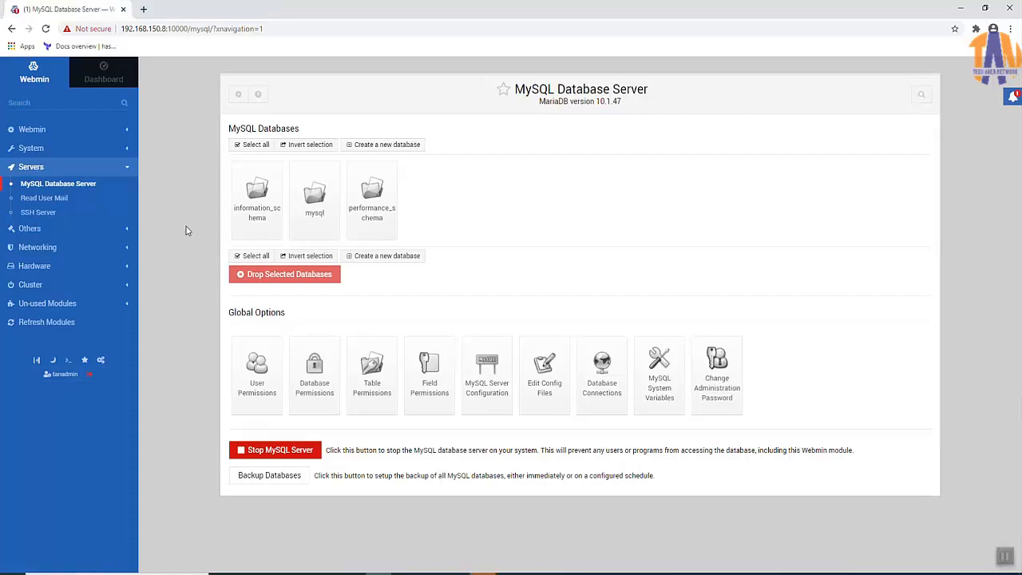
Open the File Manager and browse to the /etc/nginx/sites-available directory
{"action": "left_click", "coordinate": [39, 230]}
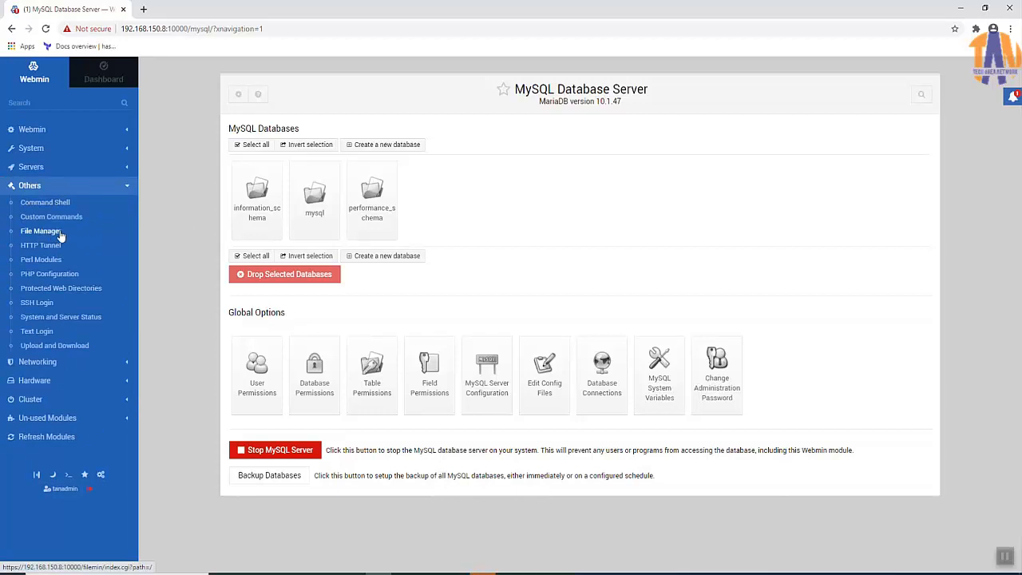
{"action": "left_click", "coordinate": [60, 233]}
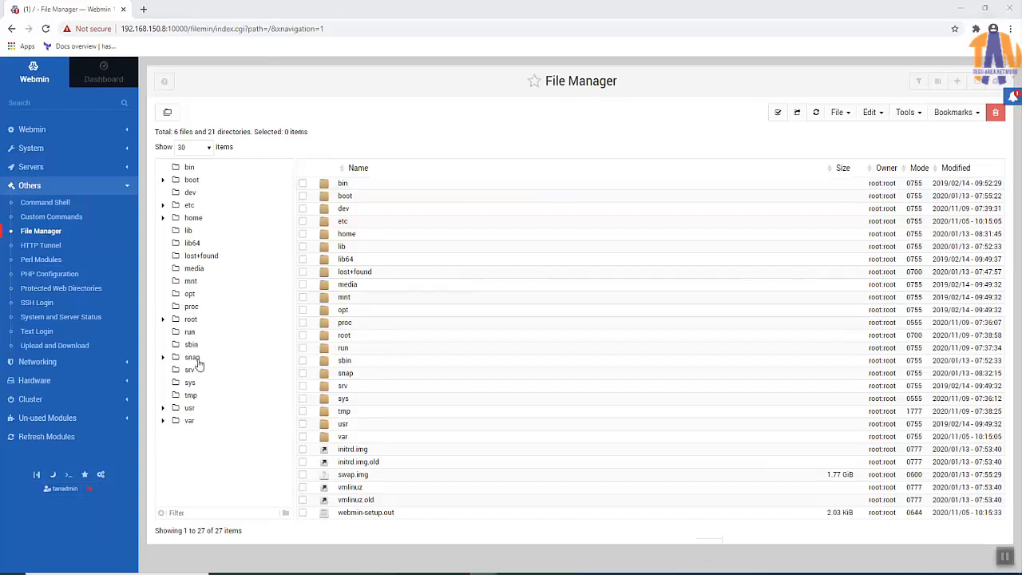
{"action": "left_click", "coordinate": [164, 206]}
{"action": "scroll", "coordinate": [254, 319], "scroll_direction": "down", "scroll_amount": 8}
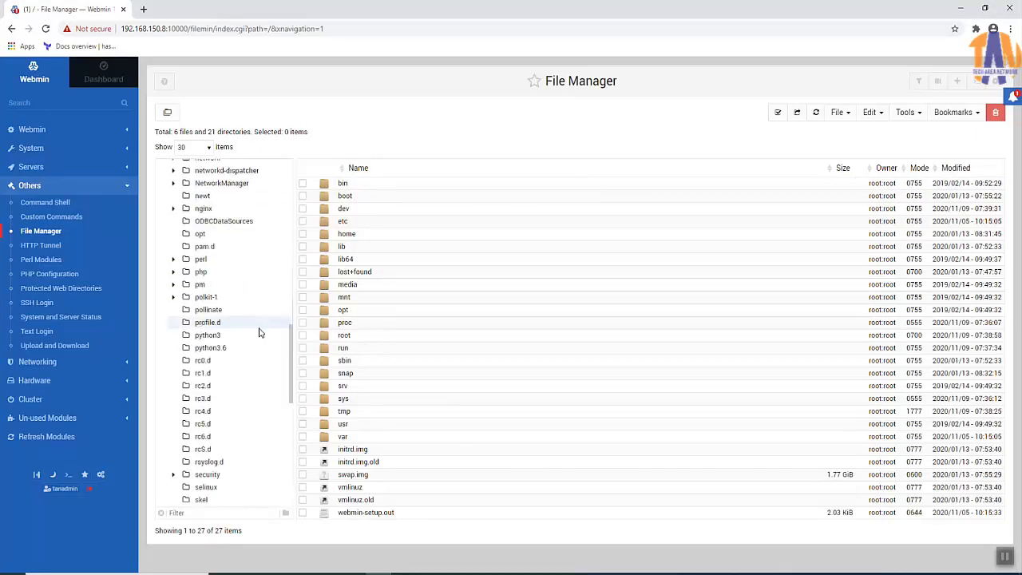
{"action": "left_click", "coordinate": [173, 208]}
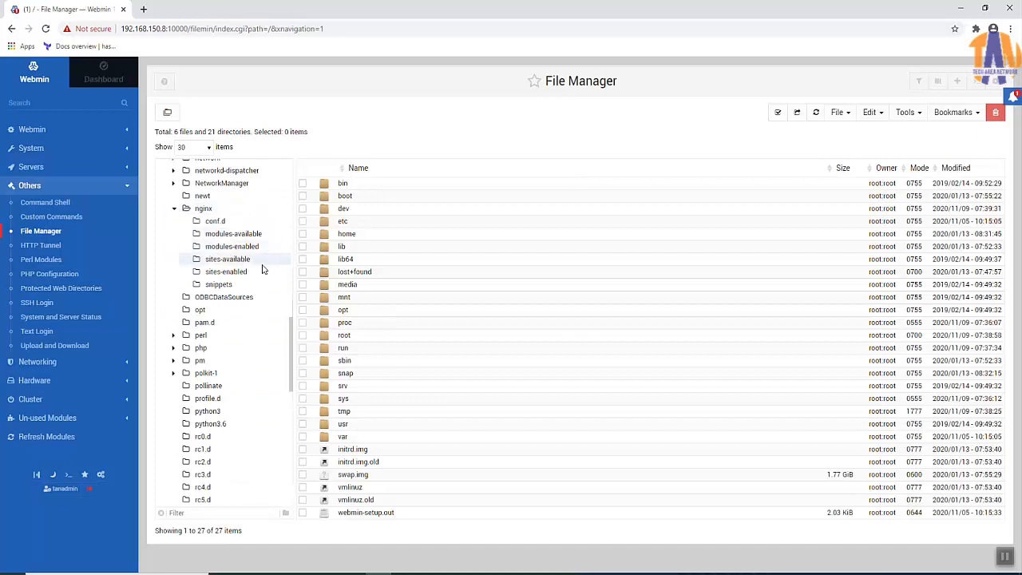
{"action": "left_click", "coordinate": [237, 261]}
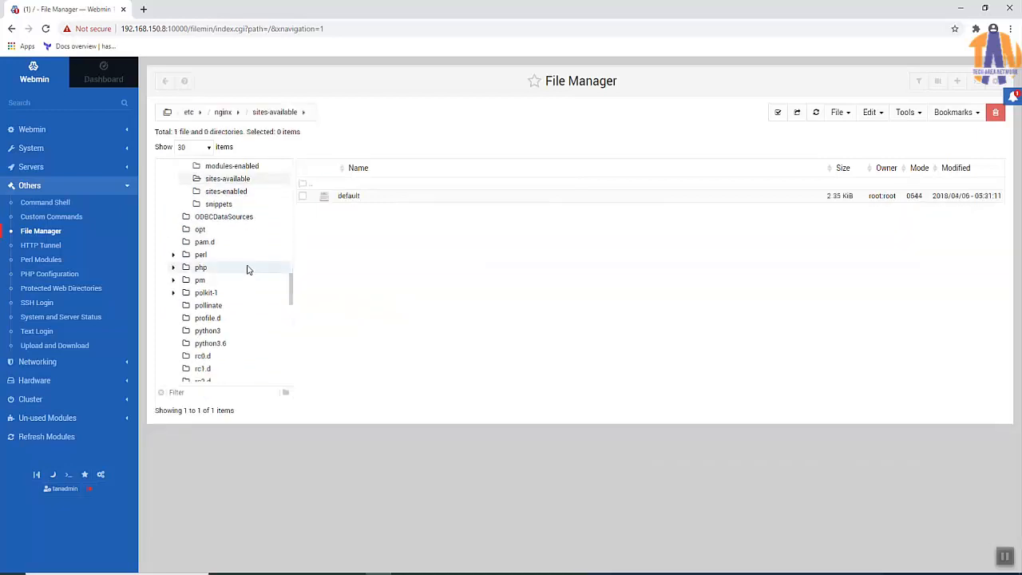
Open the nginx default file from sites-available in the editor and review its server configuration
{"action": "right_click", "coordinate": [313, 199]}
{"action": "left_click", "coordinate": [345, 339]}
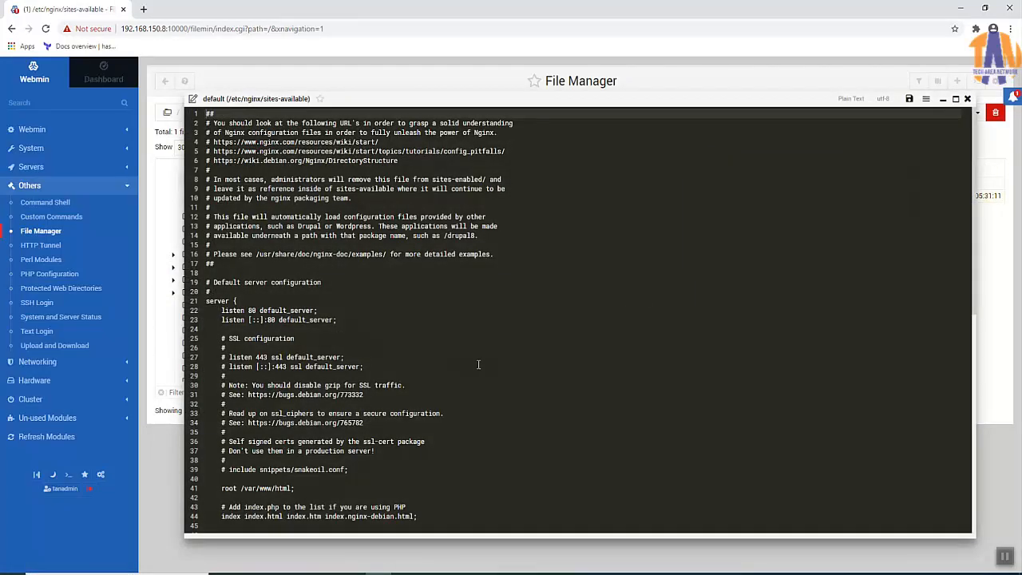
{"action": "scroll", "coordinate": [478, 364], "scroll_direction": "down", "scroll_amount": 10}
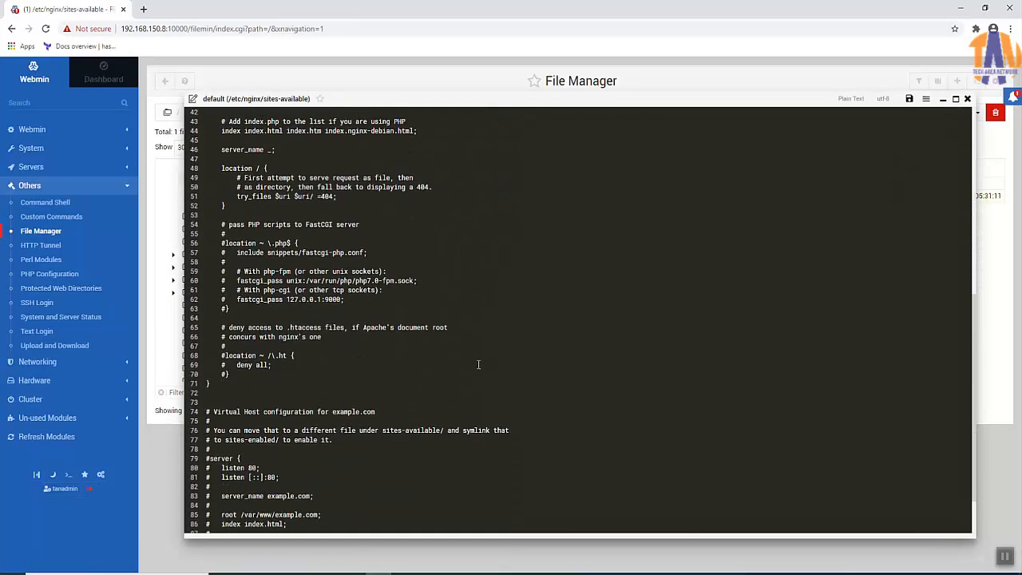
{"action": "scroll", "coordinate": [478, 364], "scroll_direction": "down", "scroll_amount": 2}
{"action": "scroll", "coordinate": [478, 364], "scroll_direction": "up", "scroll_amount": 12}
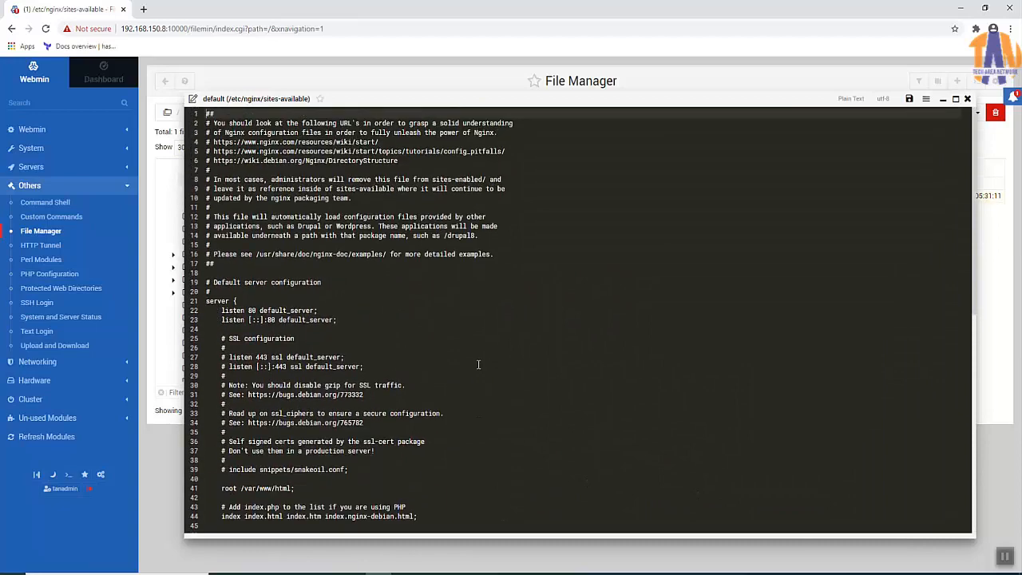
Close the default file, go back to the root directory in the File Manager and collapse the etc folder
{"action": "left_click", "coordinate": [966, 98]}
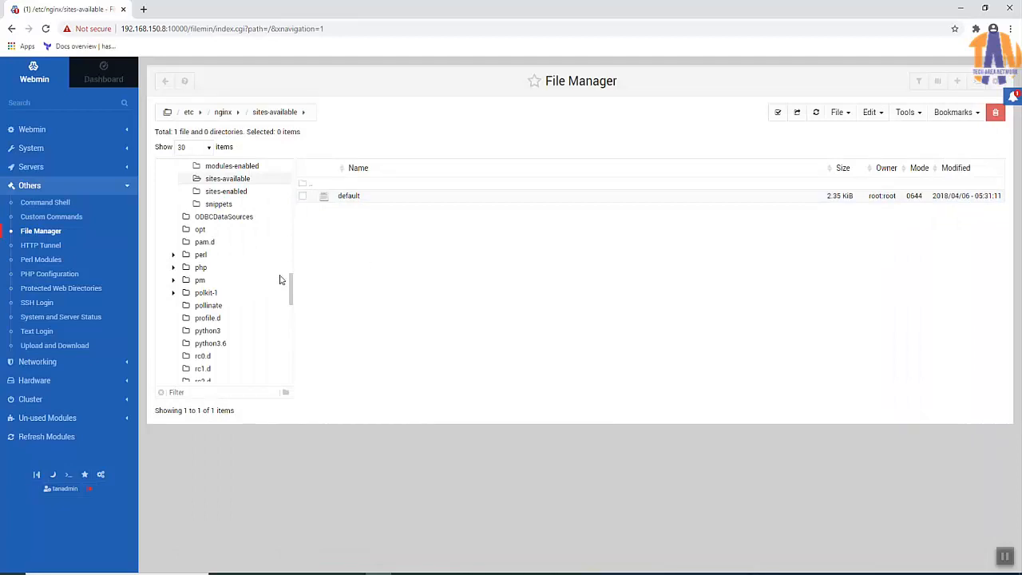
{"action": "scroll", "coordinate": [280, 279], "scroll_direction": "up", "scroll_amount": 3}
{"action": "left_click", "coordinate": [175, 328]}
{"action": "scroll", "coordinate": [239, 281], "scroll_direction": "down", "scroll_amount": 6}
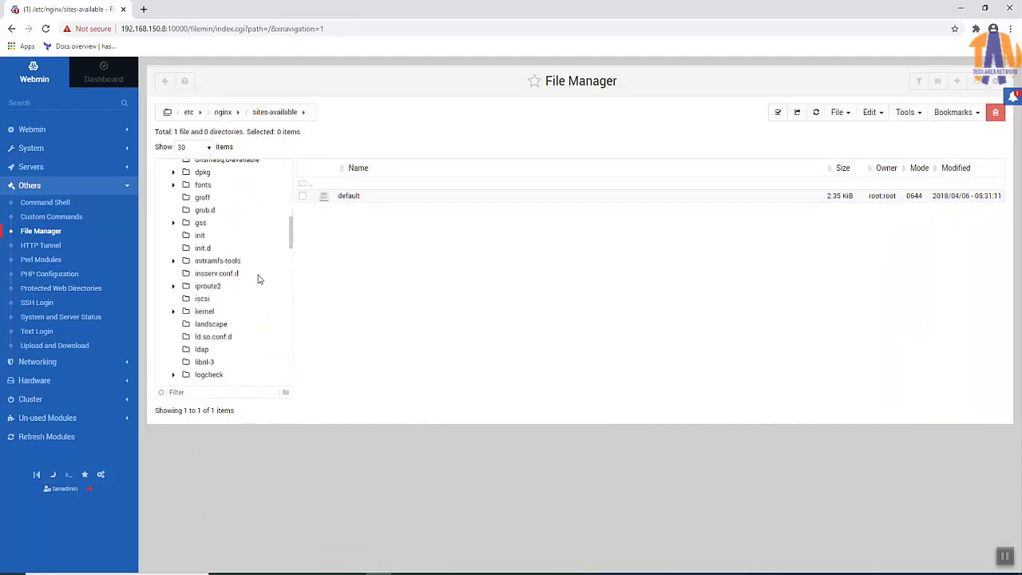
{"action": "left_click", "coordinate": [167, 116]}
{"action": "scroll", "coordinate": [184, 239], "scroll_direction": "up", "scroll_amount": 5}
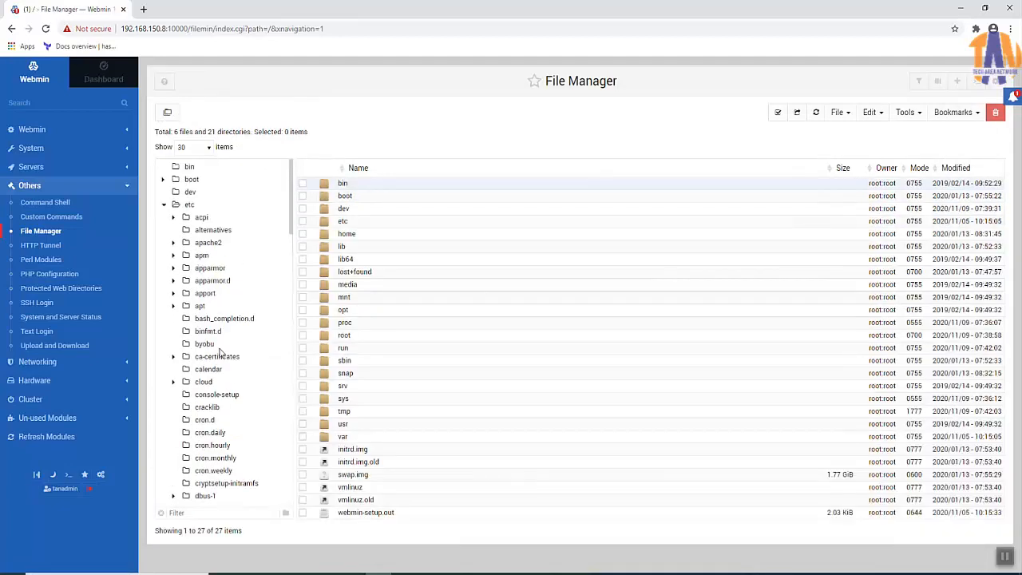
{"action": "left_click", "coordinate": [163, 205]}
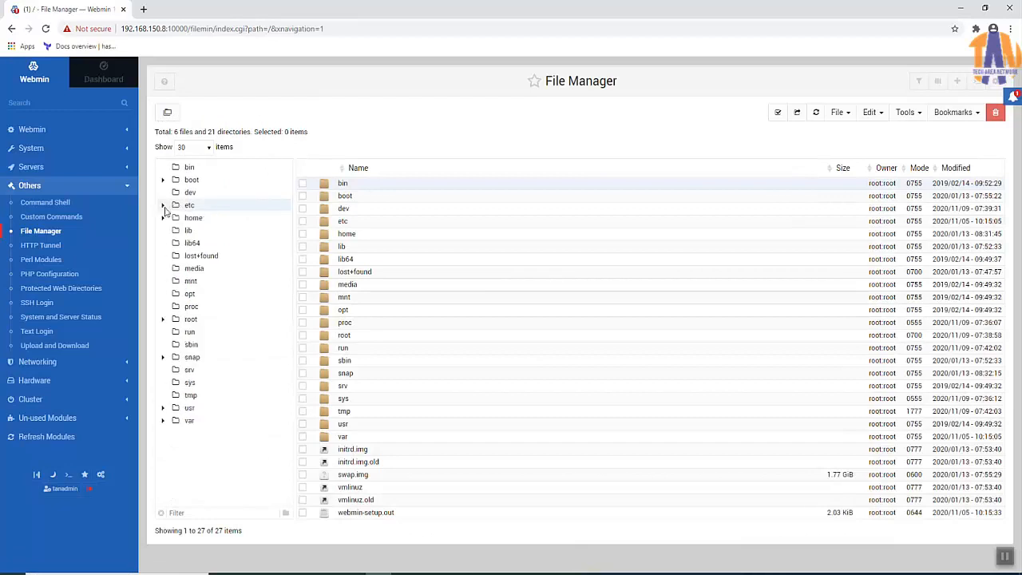
Browse to the /var/www/html directory in the File Manager's folder tree
{"action": "left_click", "coordinate": [164, 420]}
{"action": "scroll", "coordinate": [230, 426], "scroll_direction": "down", "scroll_amount": 2}
{"action": "scroll", "coordinate": [230, 425], "scroll_direction": "down", "scroll_amount": 1}
{"action": "left_click", "coordinate": [207, 501]}
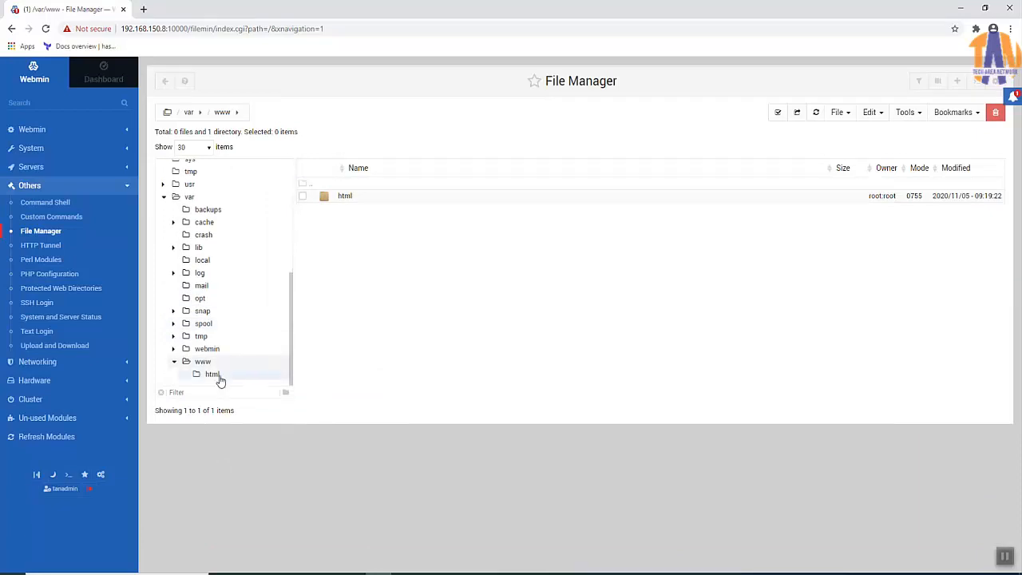
{"action": "left_click", "coordinate": [216, 375]}
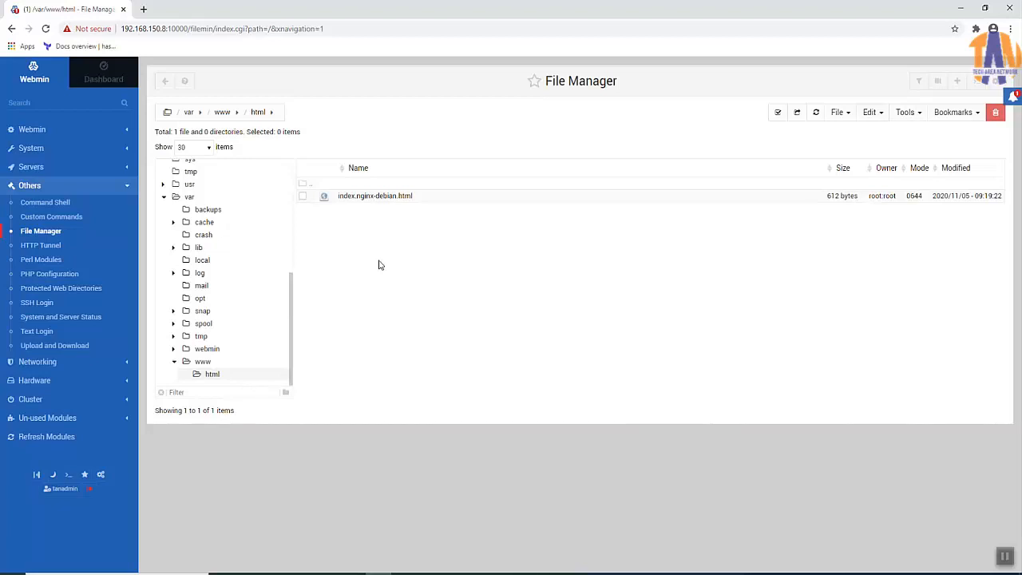
Open index.nginx-debian.html in the editor to view its HTML, then close it
{"action": "right_click", "coordinate": [313, 198]}
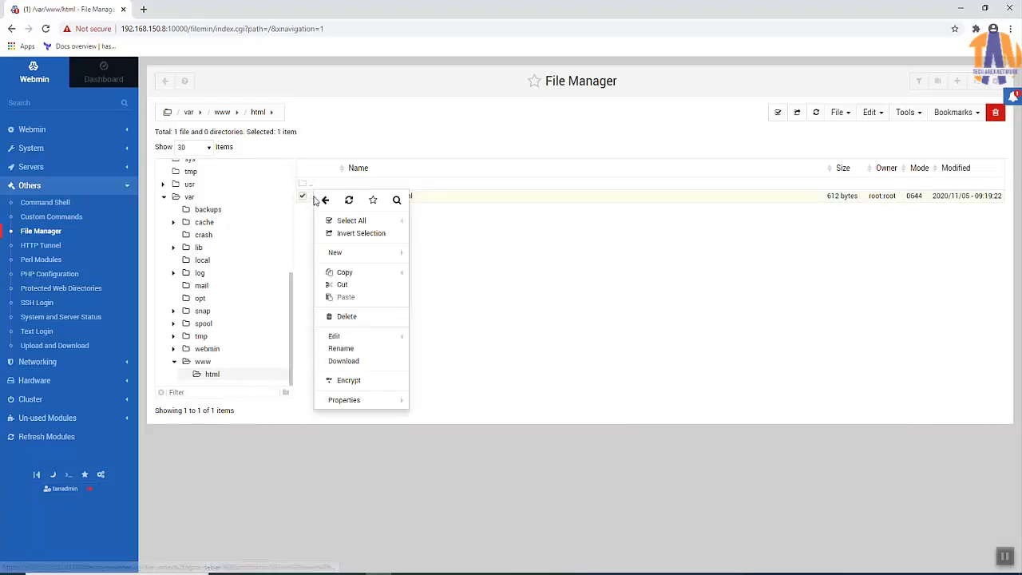
{"action": "left_click", "coordinate": [352, 340]}
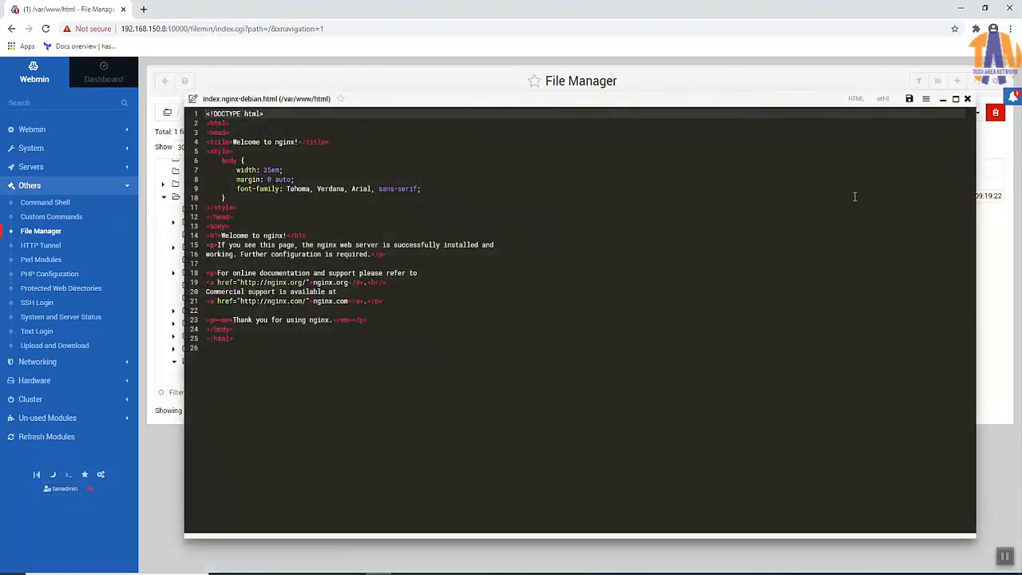
{"action": "left_click", "coordinate": [968, 99]}
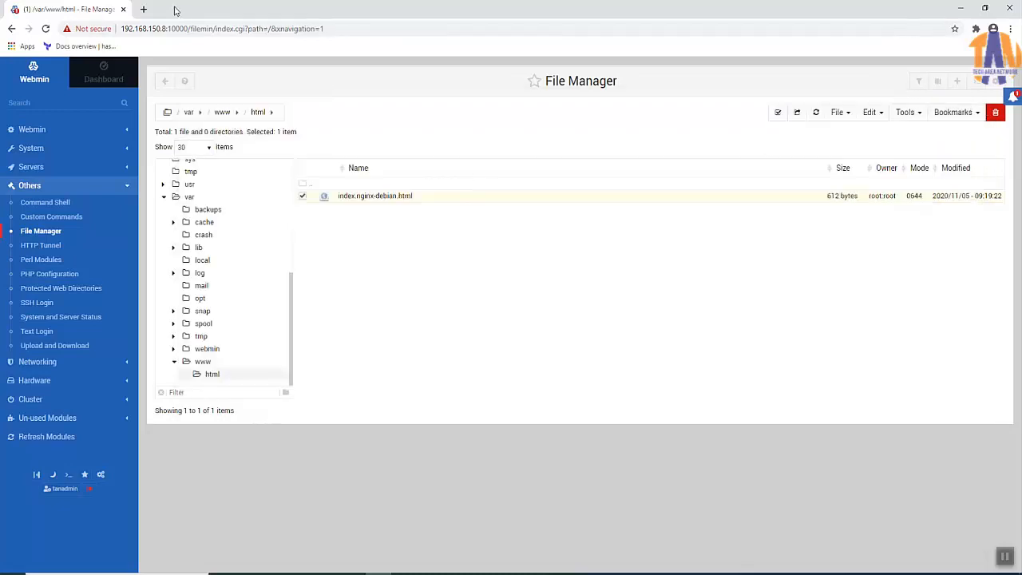
Open the web server's default page at 192.168.150.8 in a new browser tab
{"action": "left_click", "coordinate": [144, 10]}
{"action": "type", "text": "192.1"}
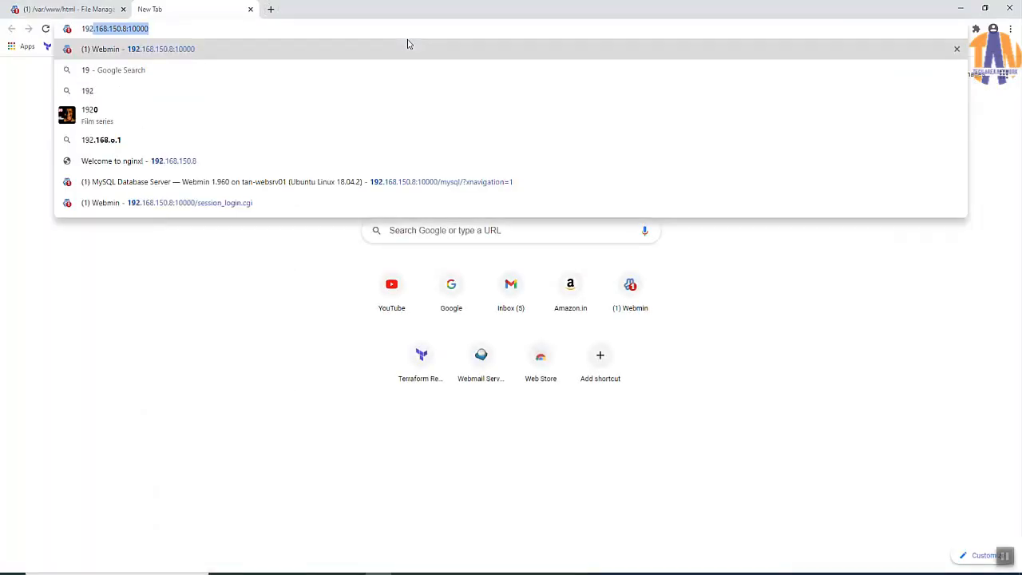
{"action": "type", "text": "68.150.8"}
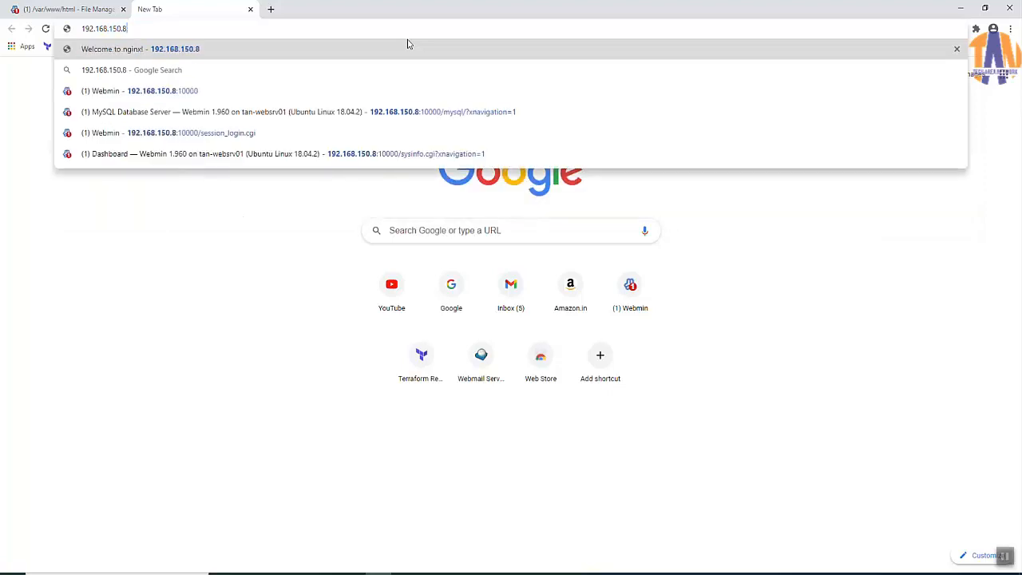
{"action": "key", "text": "Return"}
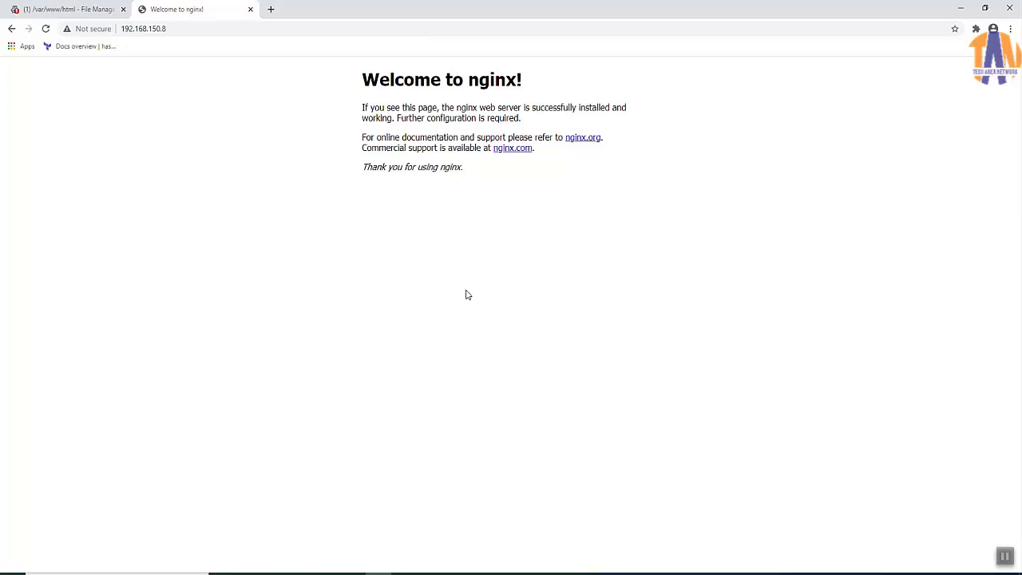
Change the h1 heading in index.nginx-debian.html to "This is Tech Area Network!", then save and close the file
{"action": "left_click", "coordinate": [69, 9]}
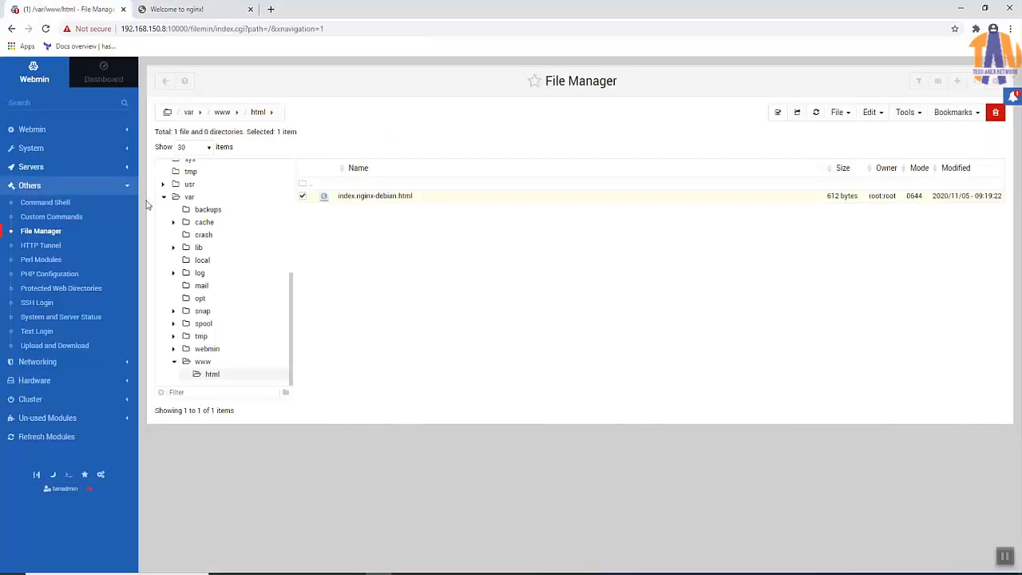
{"action": "right_click", "coordinate": [314, 201]}
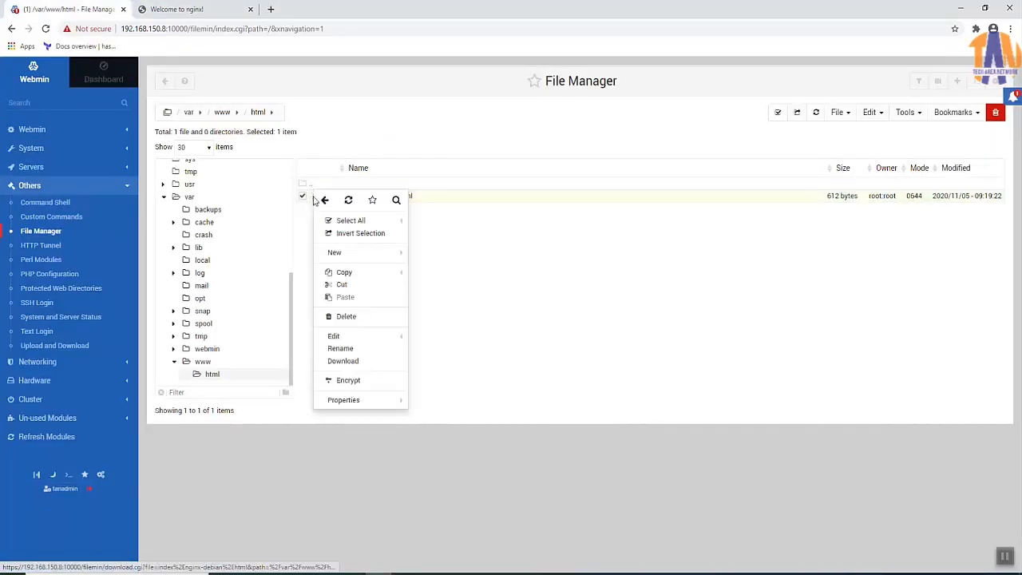
{"action": "left_click", "coordinate": [336, 336]}
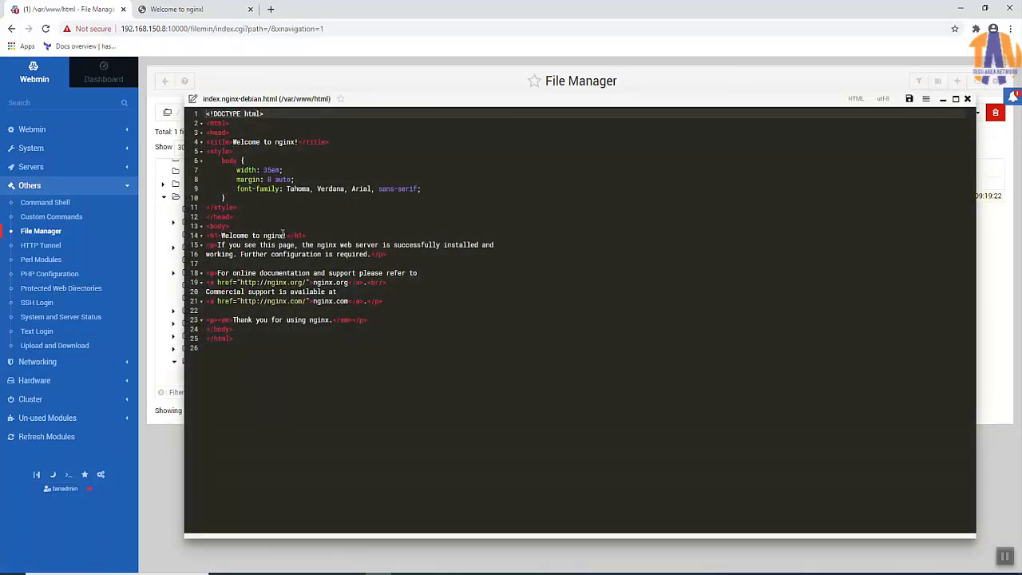
{"action": "left_click_drag", "start_coordinate": [282, 233], "coordinate": [223, 235]}
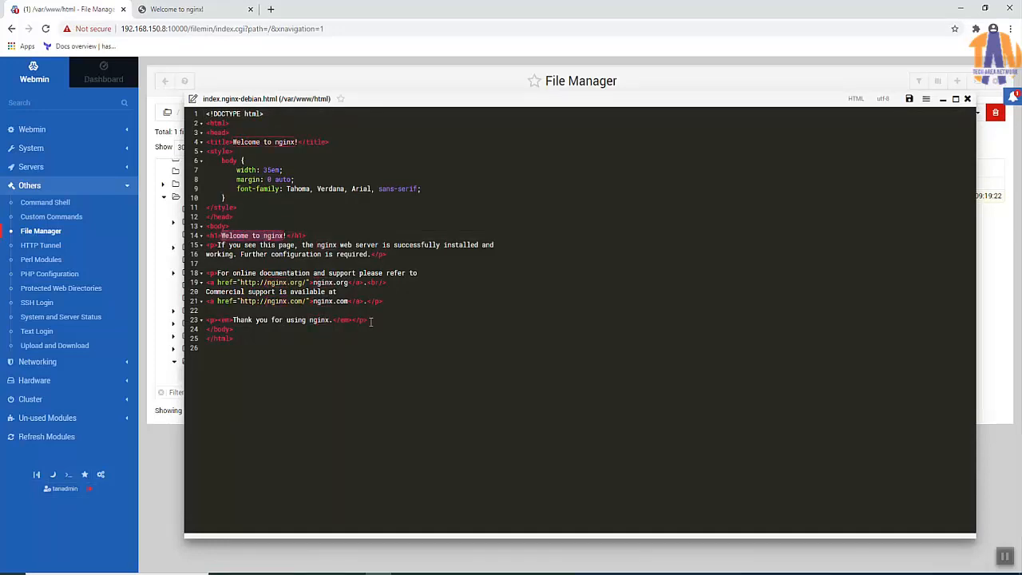
{"action": "type", "text": "Th"}
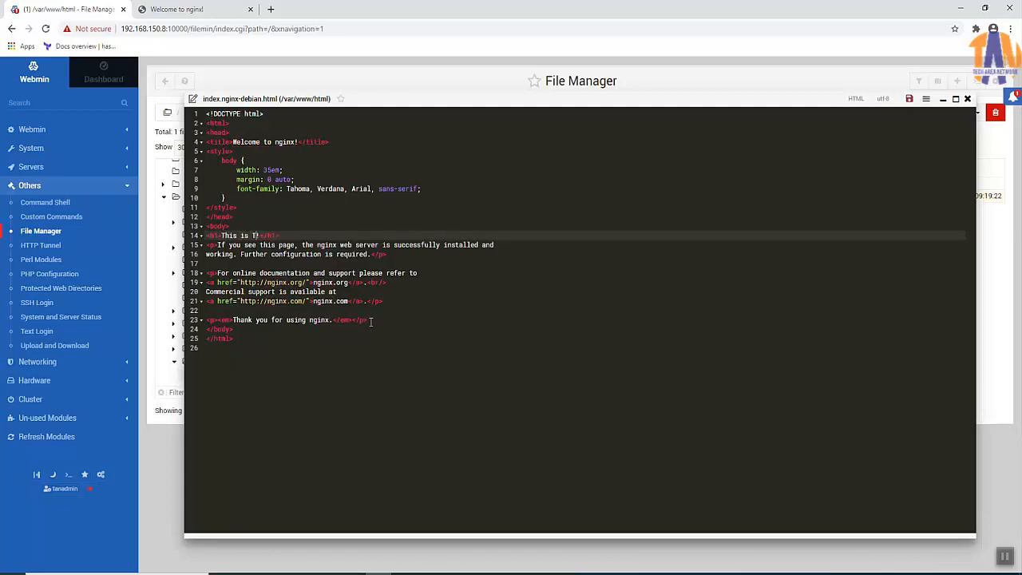
{"action": "type", "text": "is is Tech Area Network!"}
{"action": "left_click", "coordinate": [908, 101]}
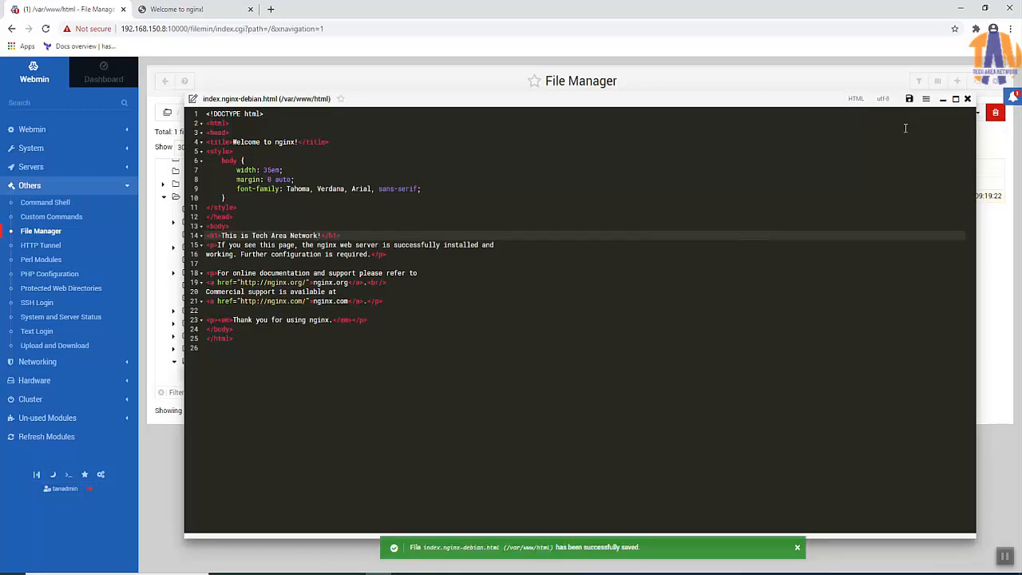
{"action": "left_click", "coordinate": [967, 101]}
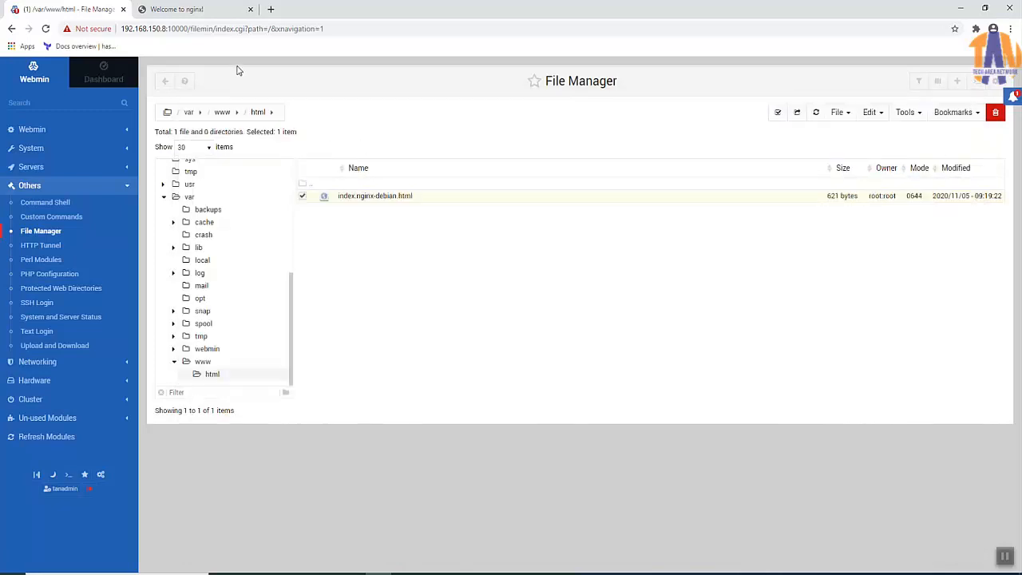
Reload the web server's page at 192.168.150.8 and check its main heading
{"action": "left_click", "coordinate": [176, 9]}
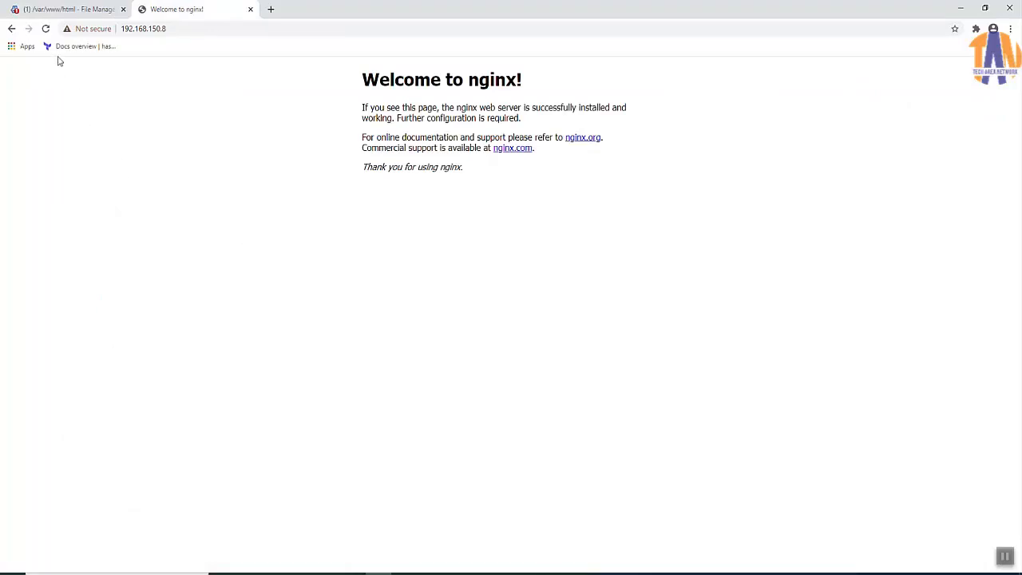
{"action": "left_click", "coordinate": [46, 28]}
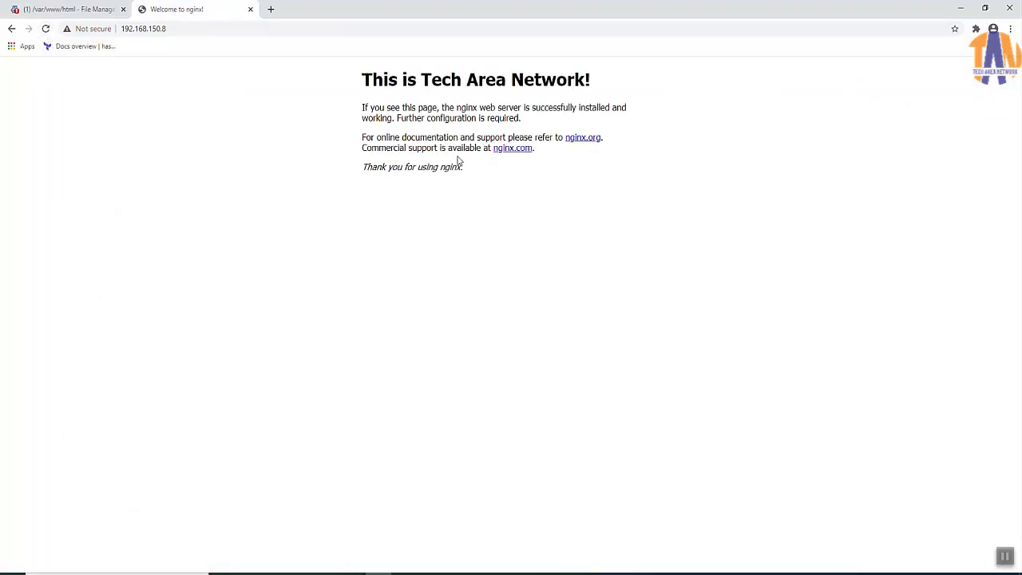
{"action": "left_click_drag", "start_coordinate": [366, 83], "coordinate": [614, 85]}
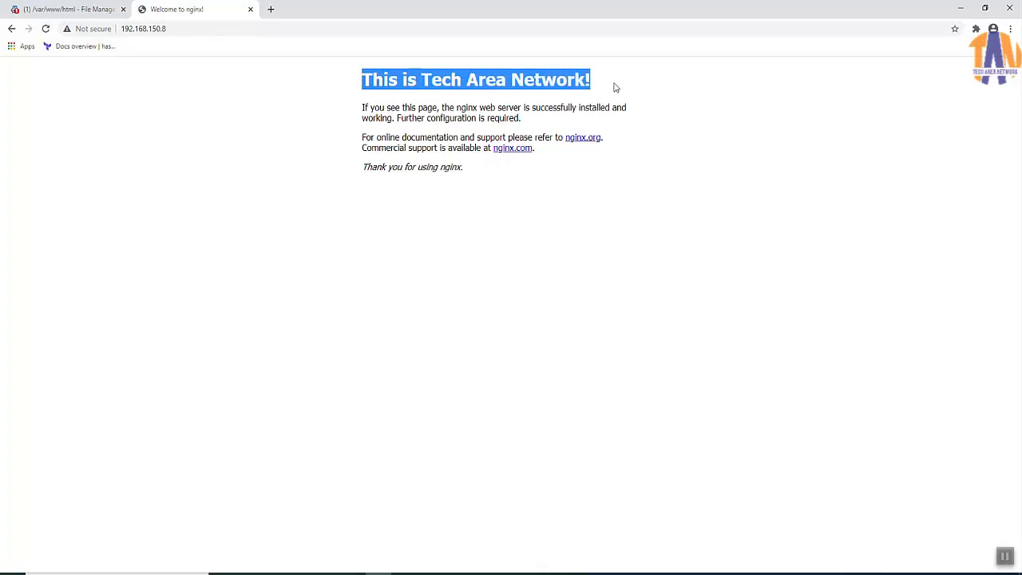
{"action": "left_click", "coordinate": [738, 350]}
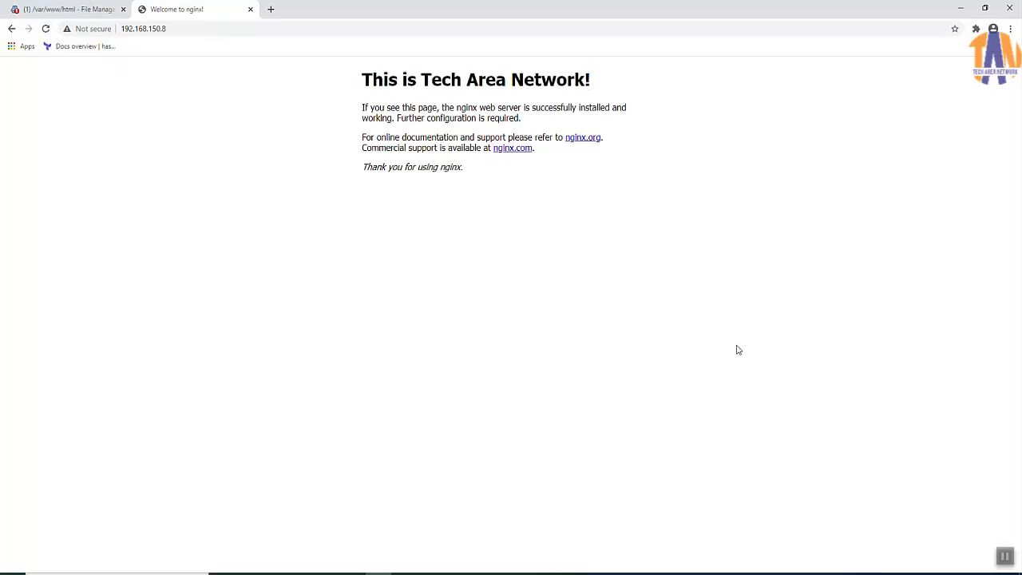
Return to Webmin and open the Bootup and Shutdown module from the System category
{"action": "left_click", "coordinate": [78, 10]}
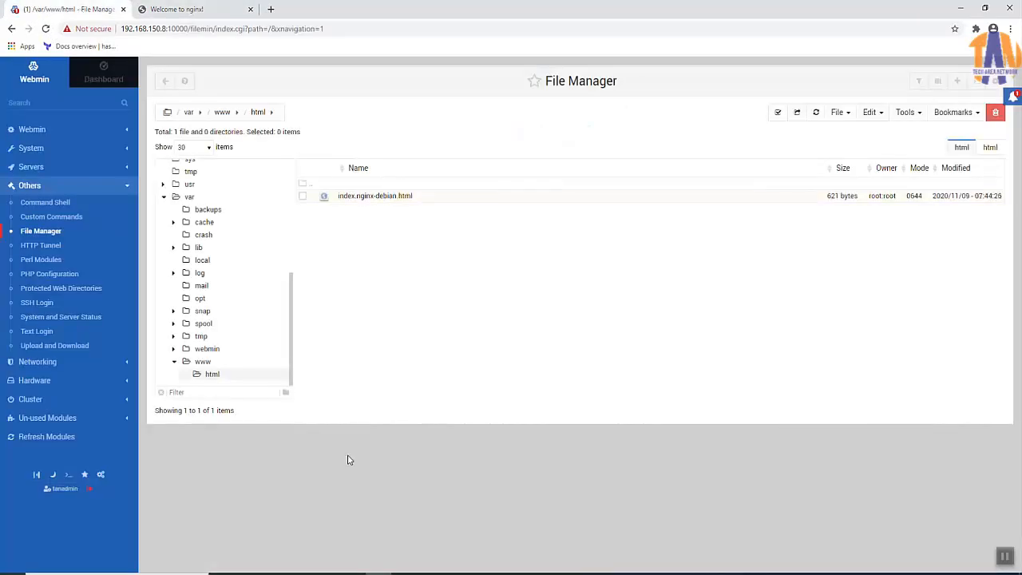
{"action": "left_click", "coordinate": [32, 148]}
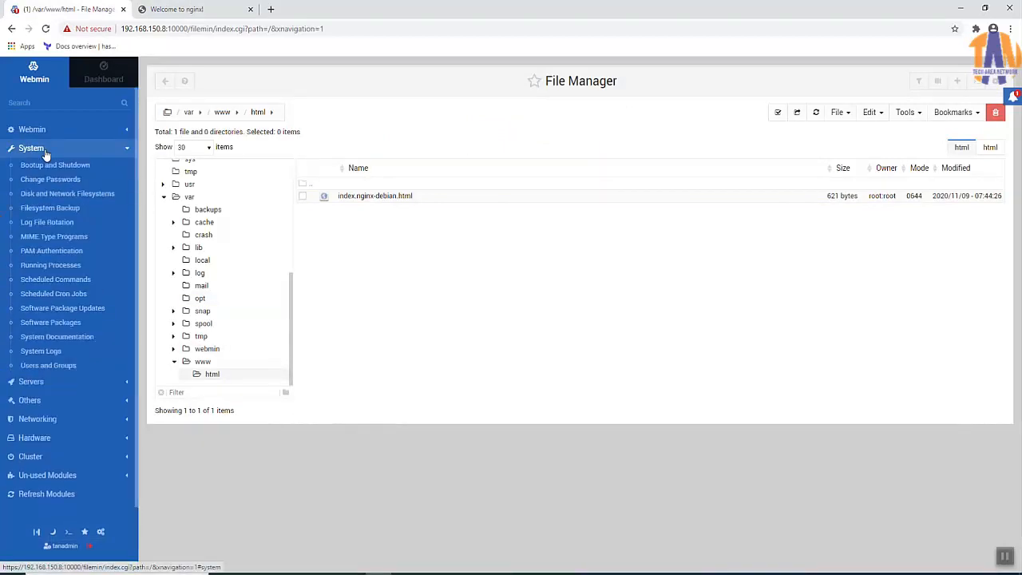
{"action": "left_click", "coordinate": [89, 169]}
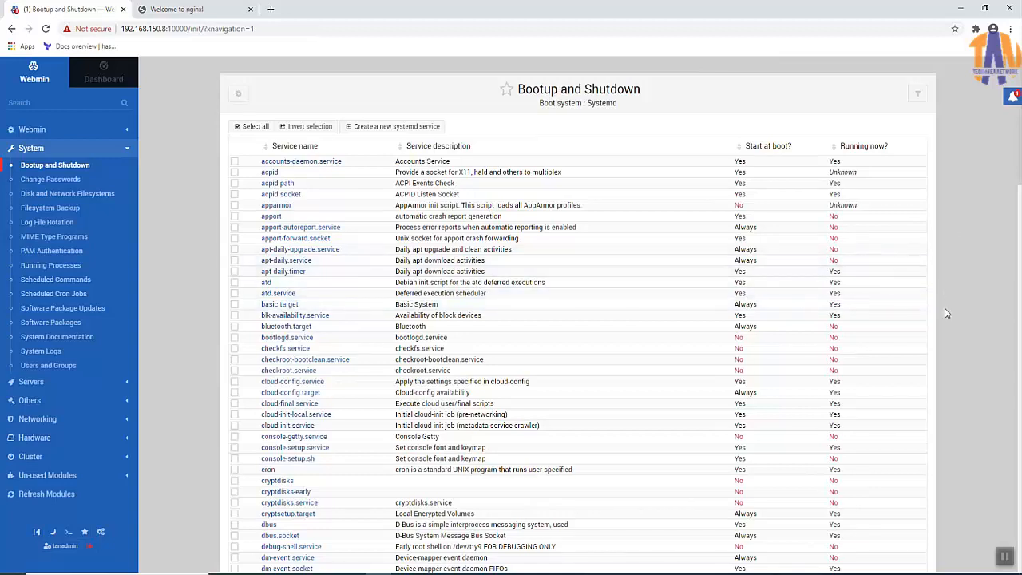
Select the nginx service in the service list and review the available start, stop, restart and boot actions
{"action": "scroll", "coordinate": [946, 323], "scroll_direction": "down", "scroll_amount": 3}
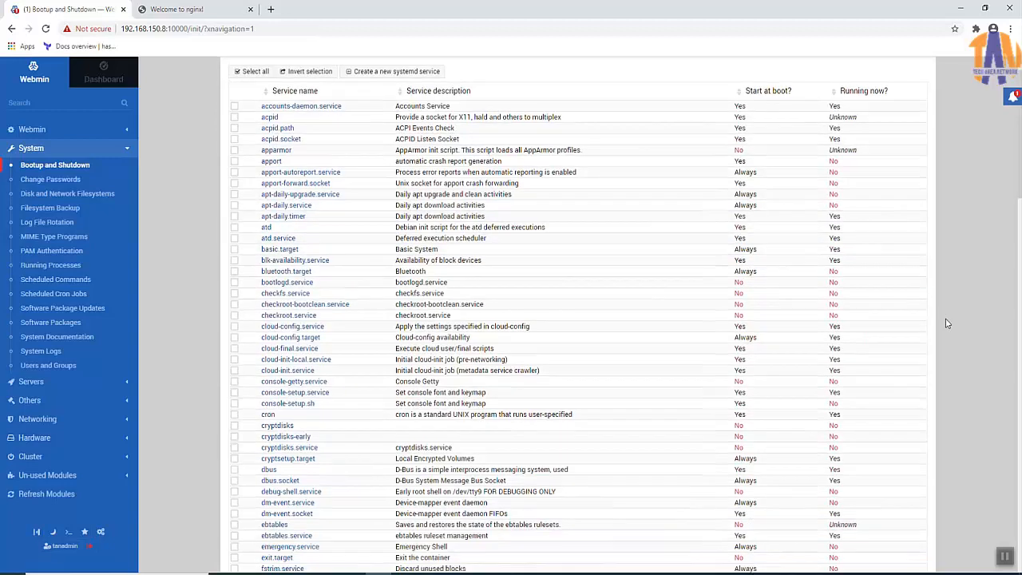
{"action": "scroll", "coordinate": [946, 324], "scroll_direction": "down", "scroll_amount": 12}
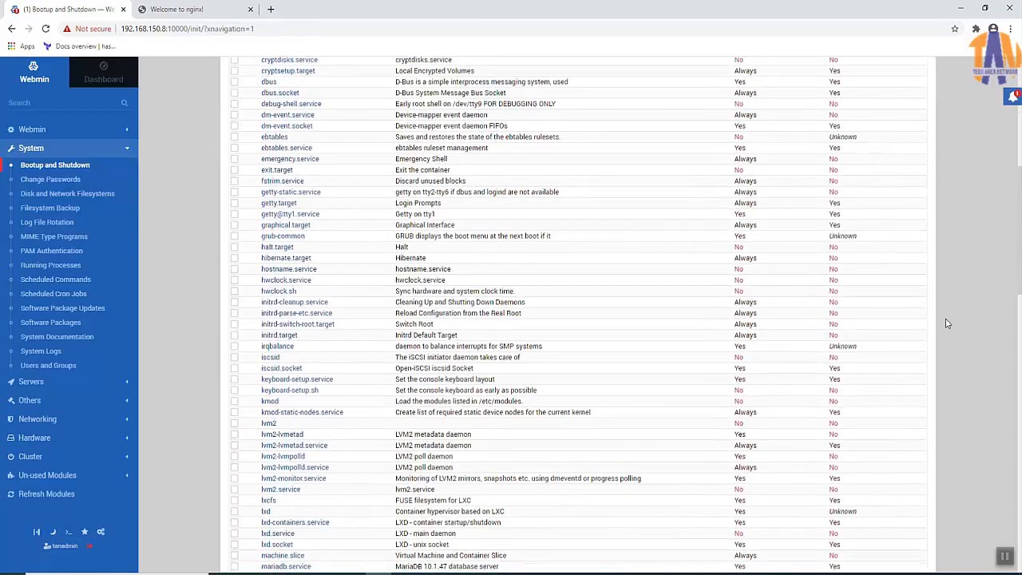
{"action": "scroll", "coordinate": [947, 323], "scroll_direction": "down", "scroll_amount": 1}
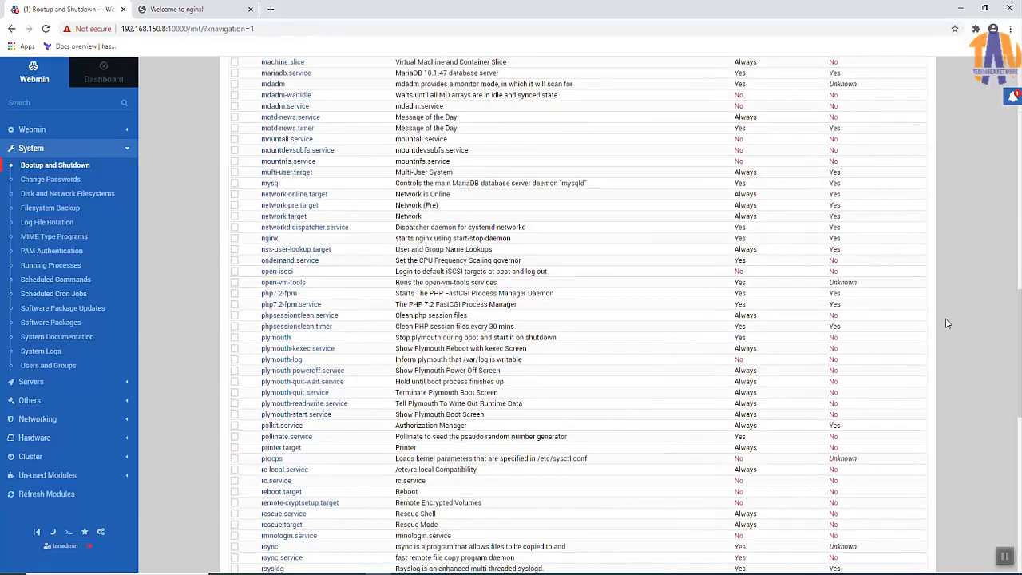
{"action": "scroll", "coordinate": [947, 324], "scroll_direction": "up", "scroll_amount": 15}
{"action": "scroll", "coordinate": [947, 323], "scroll_direction": "down", "scroll_amount": 12}
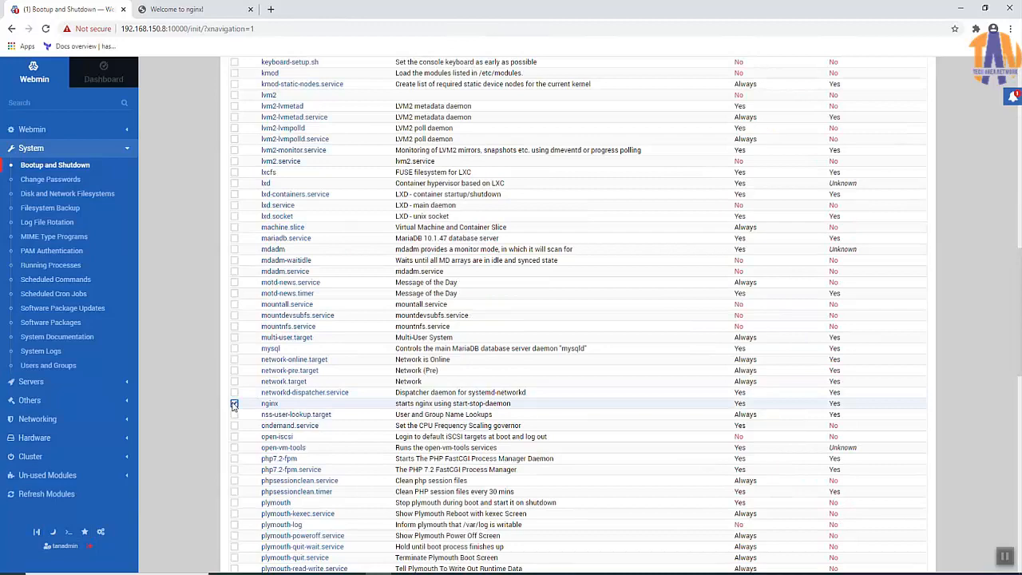
{"action": "left_click", "coordinate": [234, 404]}
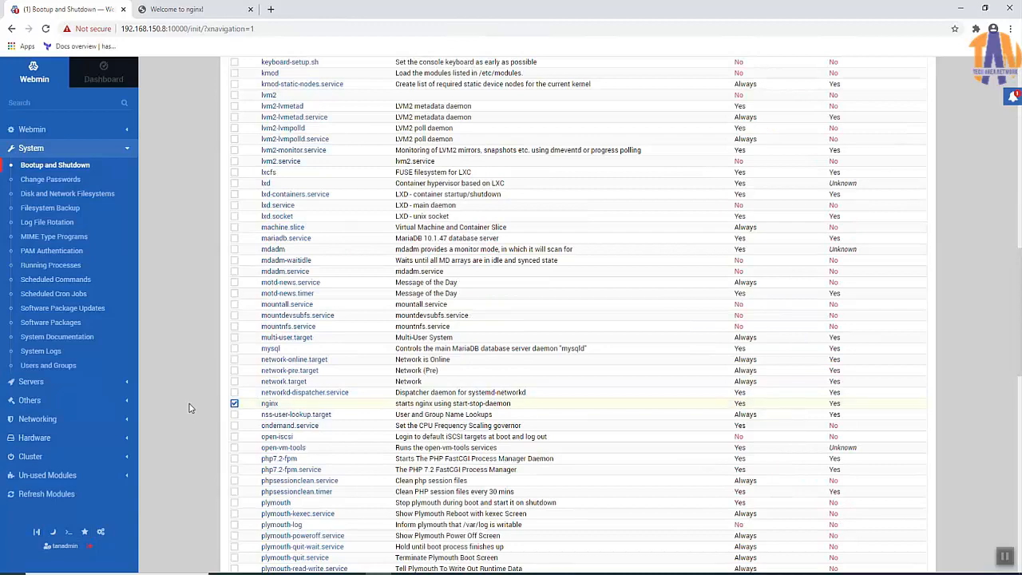
{"action": "scroll", "coordinate": [190, 408], "scroll_direction": "down", "scroll_amount": 11}
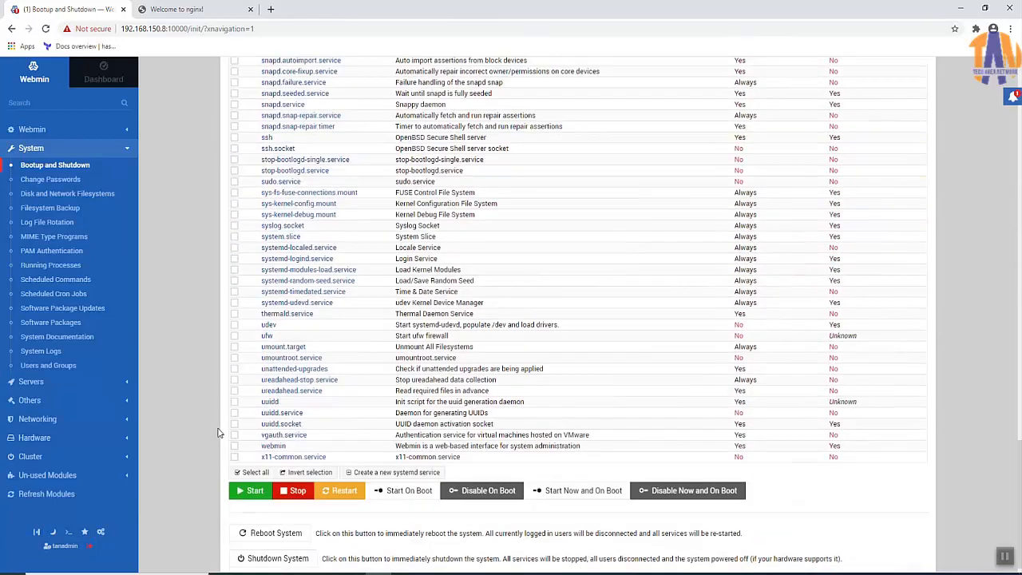
{"action": "scroll", "coordinate": [218, 432], "scroll_direction": "down", "scroll_amount": 1}
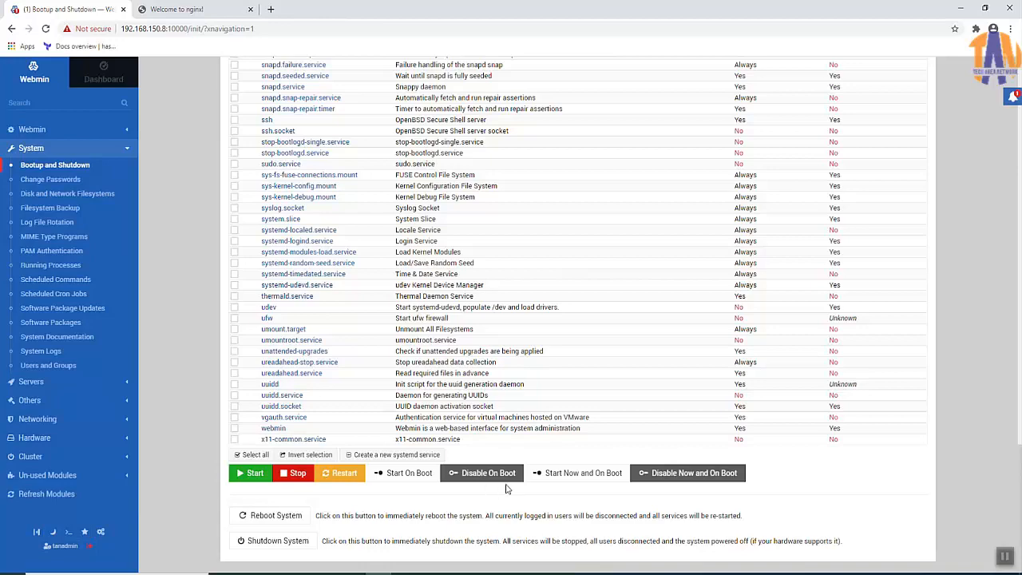
Shut down the server from the Bootup and Shutdown page and confirm the poweroff command
{"action": "scroll", "coordinate": [228, 415], "scroll_direction": "up", "scroll_amount": 7}
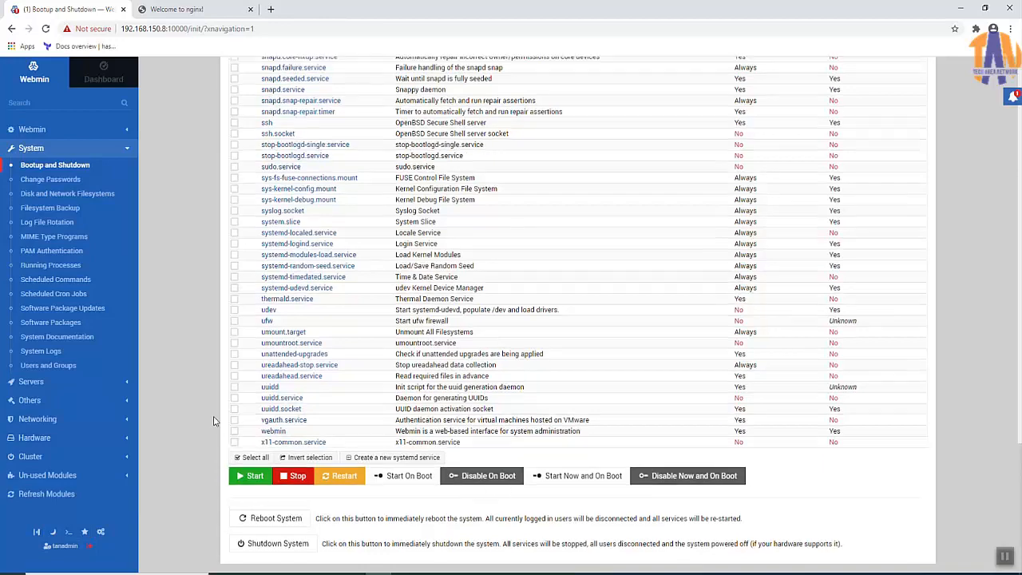
{"action": "scroll", "coordinate": [191, 440], "scroll_direction": "down", "scroll_amount": 7}
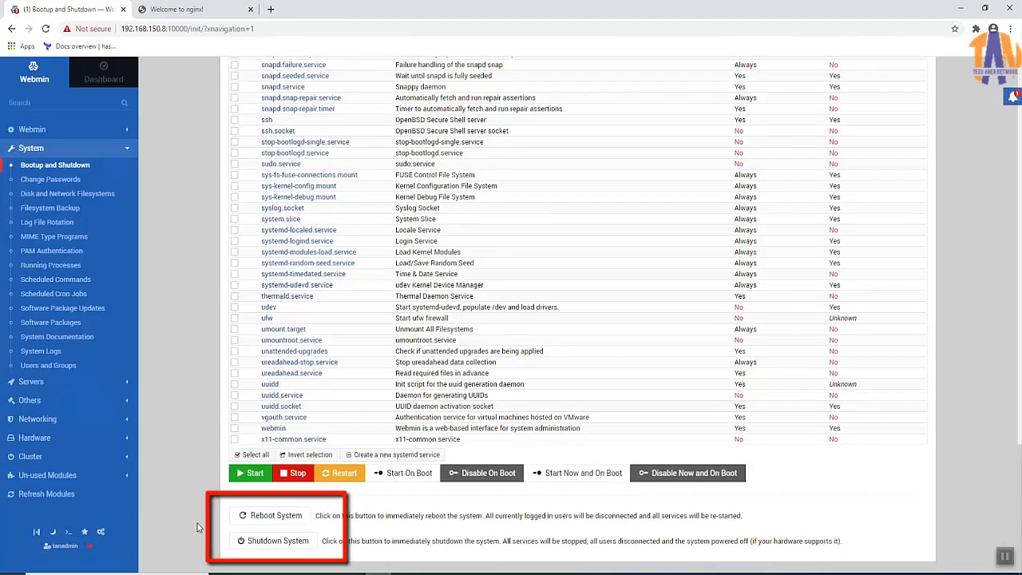
{"action": "left_click", "coordinate": [268, 545]}
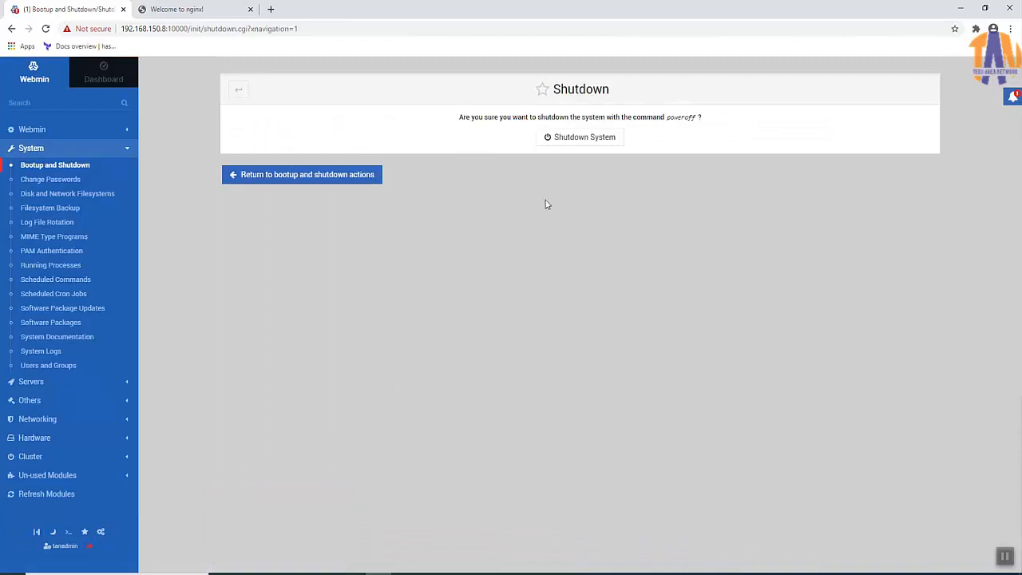
{"action": "left_click", "coordinate": [578, 137]}
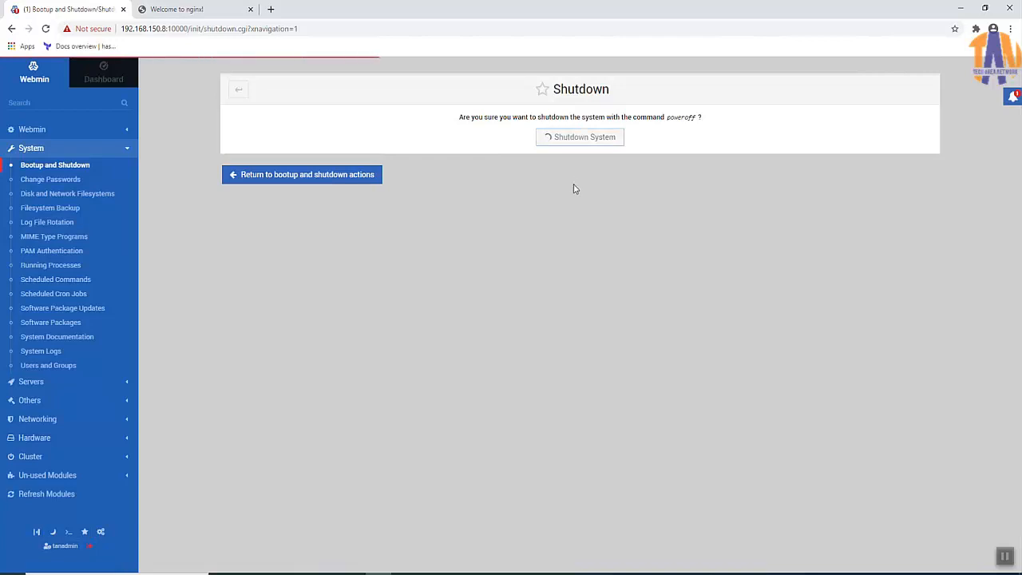